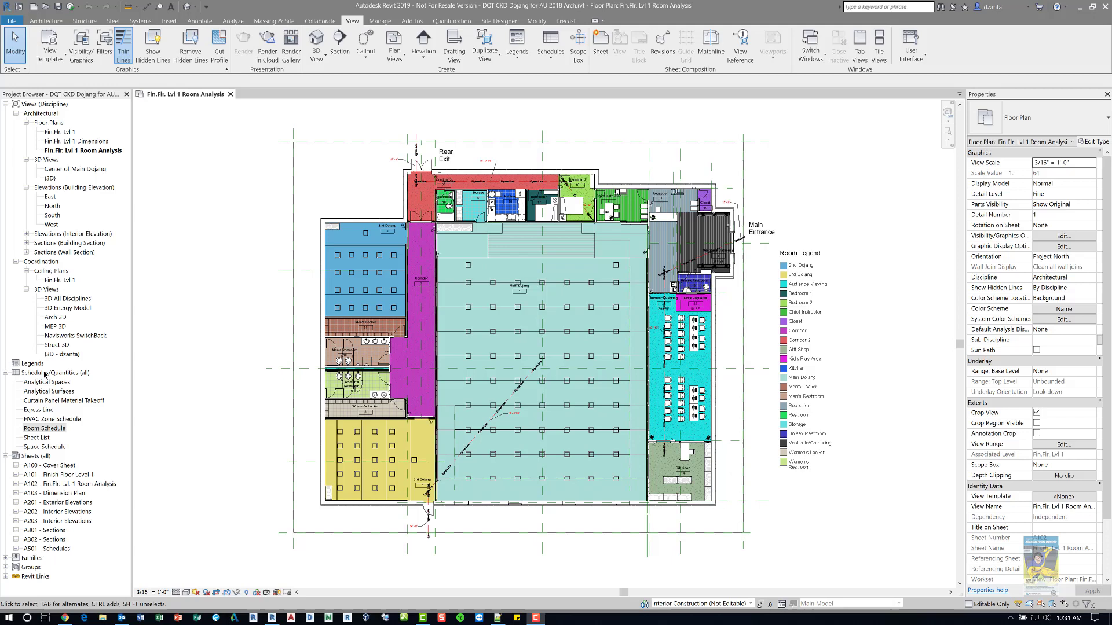
# Step: Open the Room Schedule and bring up its schedule properties
pyautogui.click(56, 430)
pyautogui.doubleClick(57, 430)
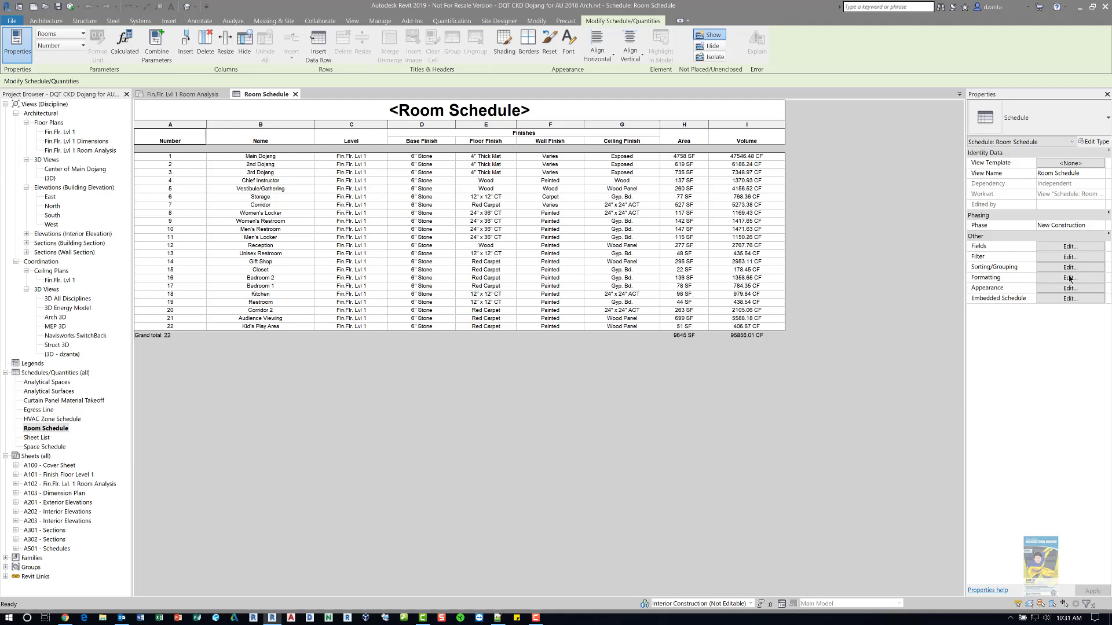
pyautogui.click(1092, 302)
pyautogui.click(1052, 258)
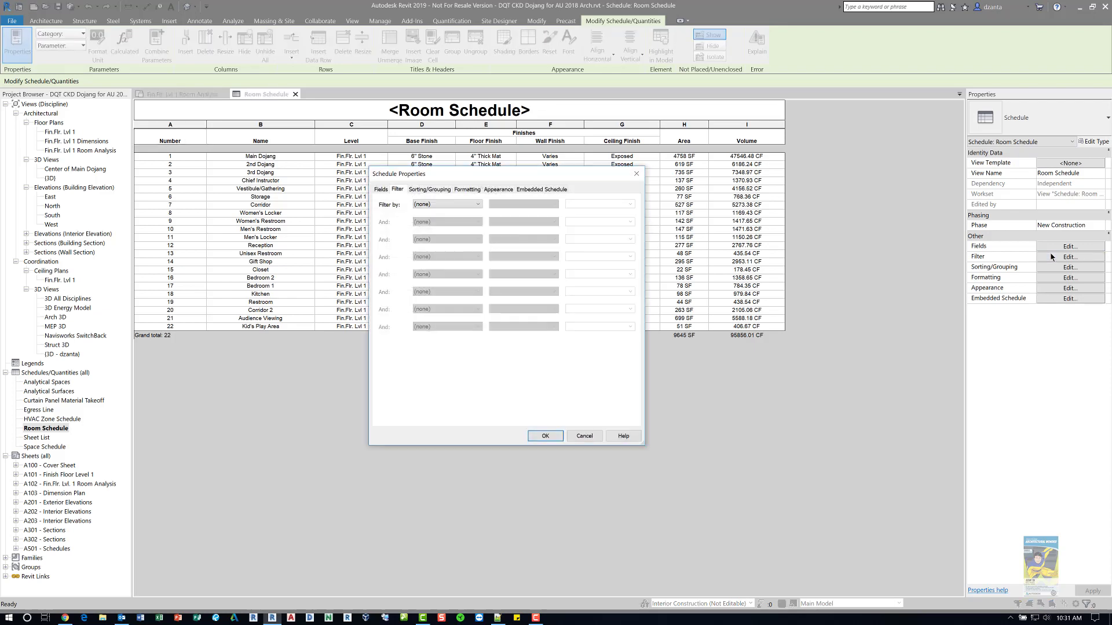
# Step: Review the Room Schedule's field, filter, sorting/grouping, formatting and appearance settings
pyautogui.click(387, 190)
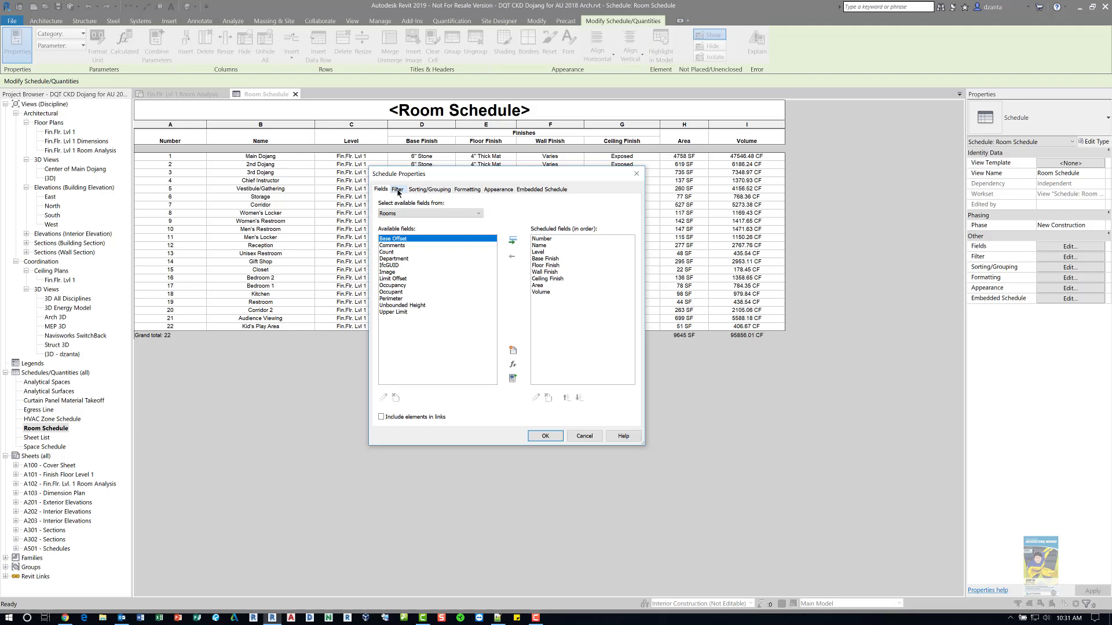
pyautogui.click(397, 190)
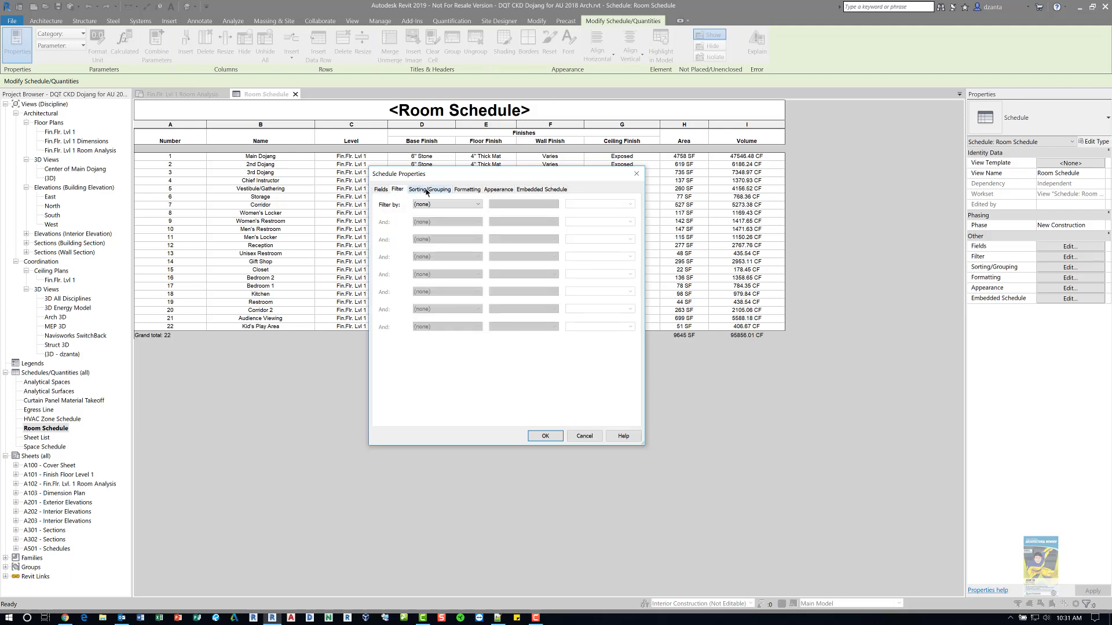
pyautogui.click(429, 190)
pyautogui.click(467, 190)
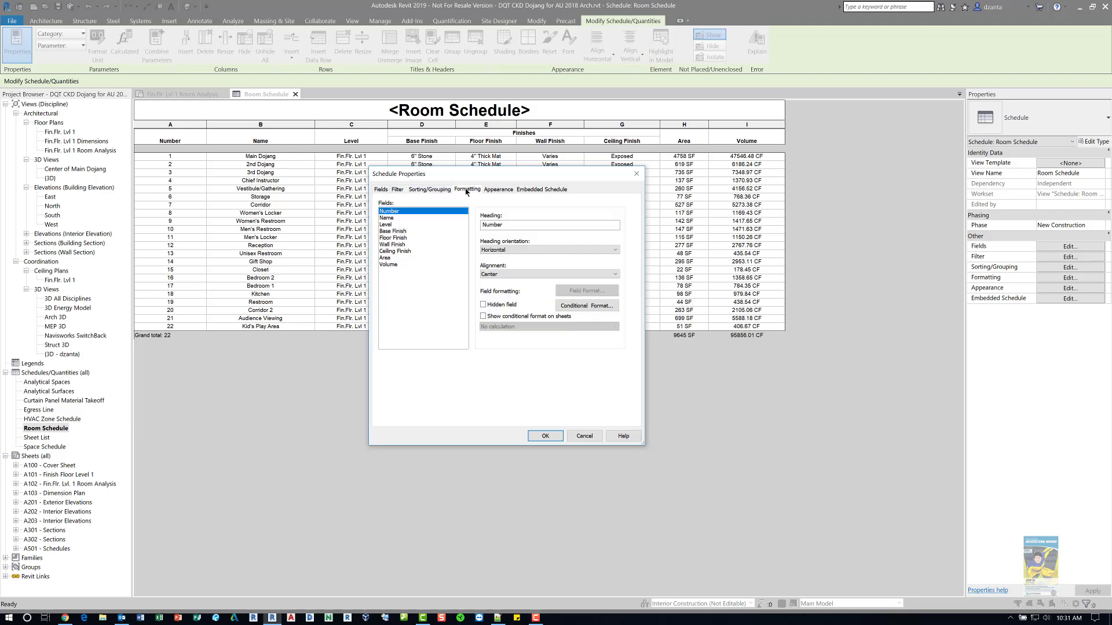
pyautogui.click(505, 190)
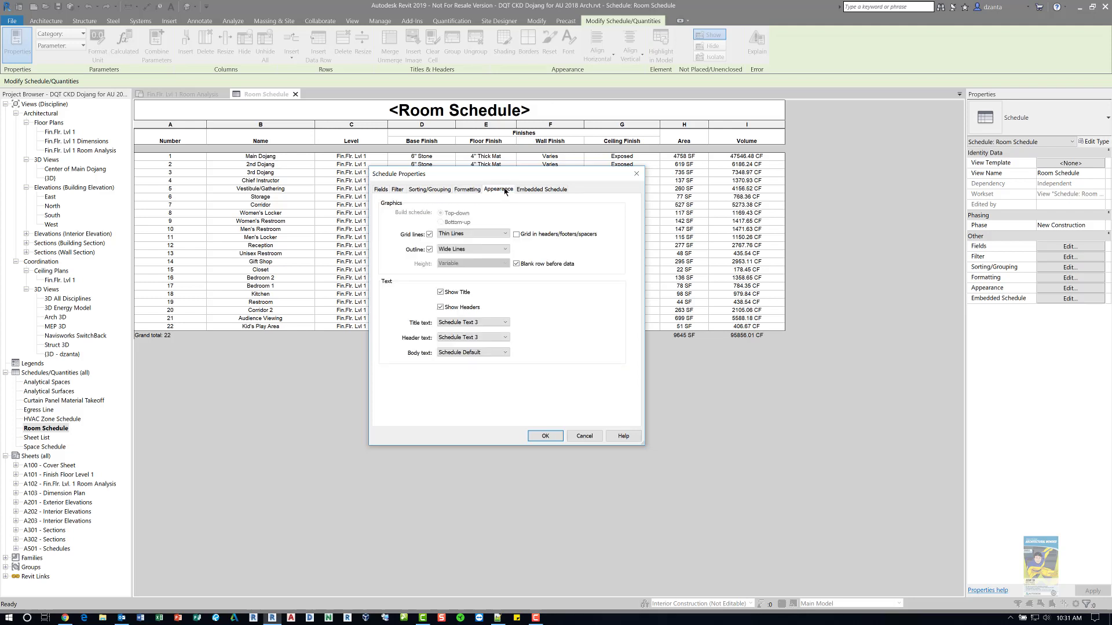
pyautogui.click(381, 189)
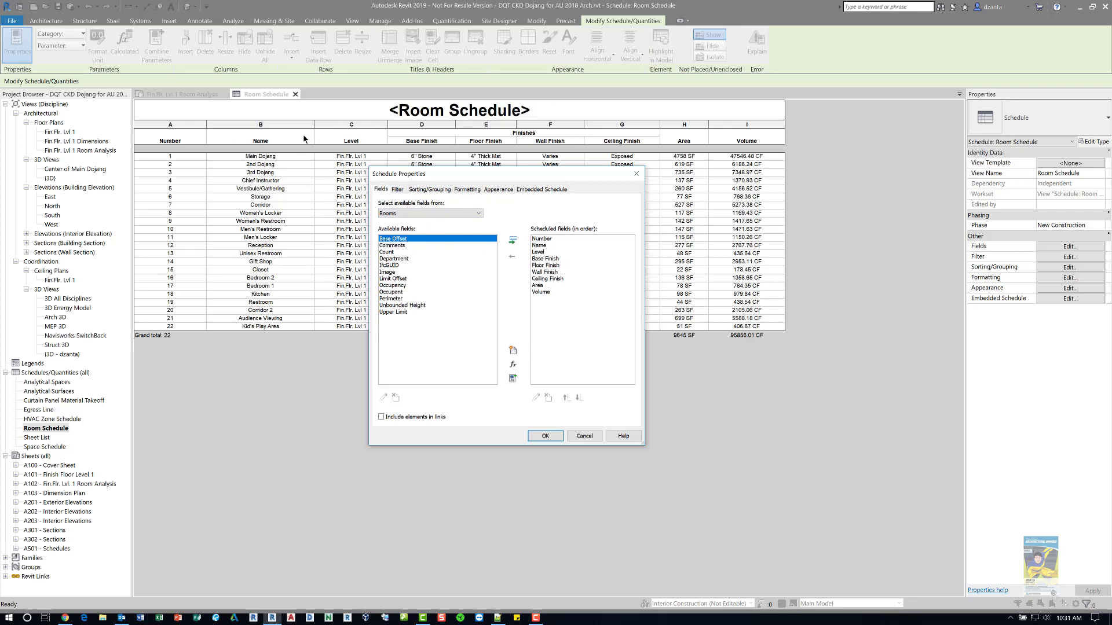
# Step: Enable an embedded schedule in the Room Schedule for the Furniture category and open the embedded schedule's properties
pyautogui.click(560, 190)
pyautogui.click(560, 189)
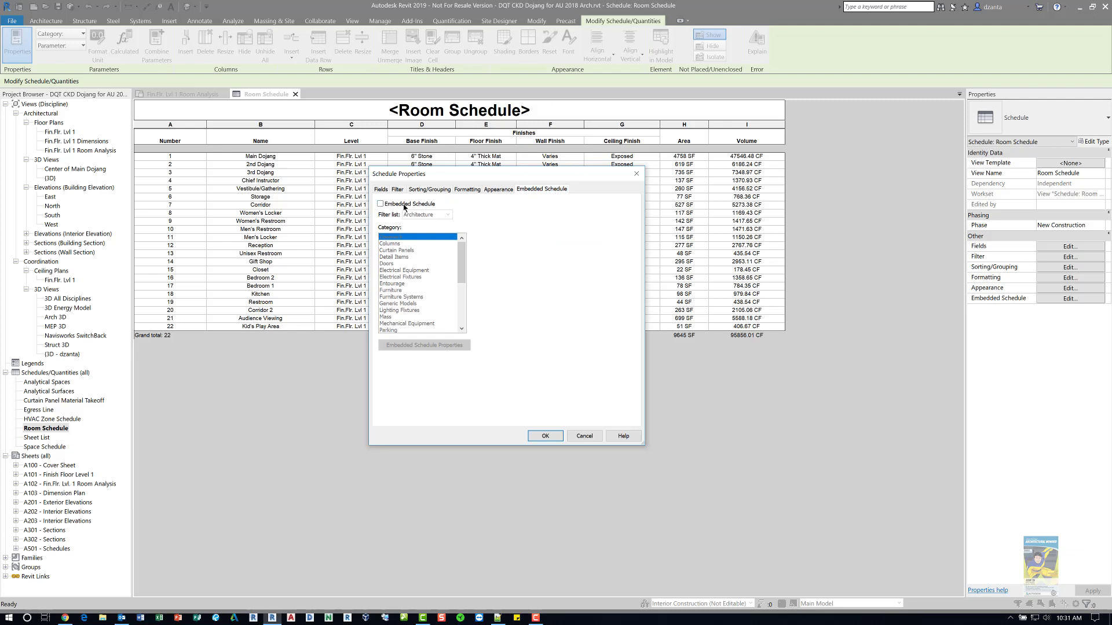
pyautogui.click(404, 207)
pyautogui.click(404, 208)
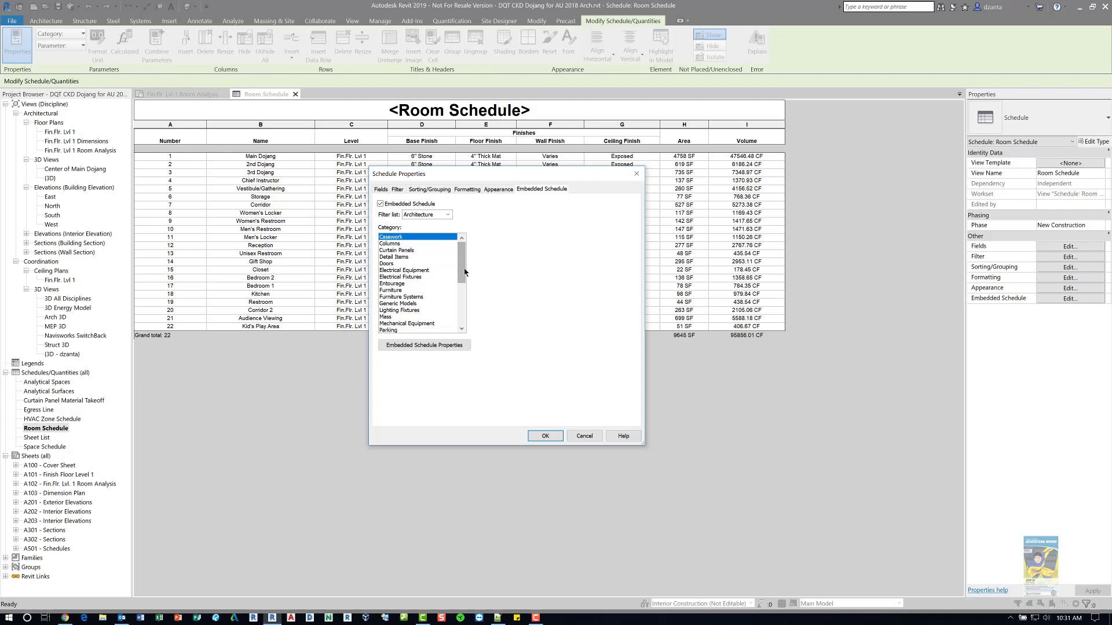
pyautogui.moveTo(465, 264); pyautogui.dragTo(464, 268)
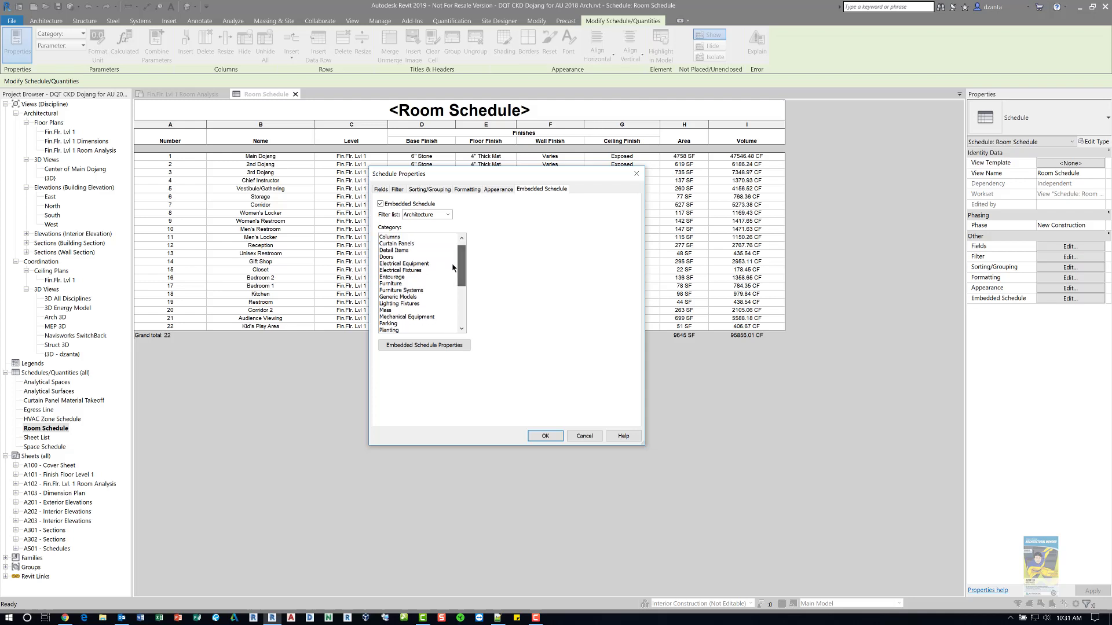
pyautogui.click(392, 284)
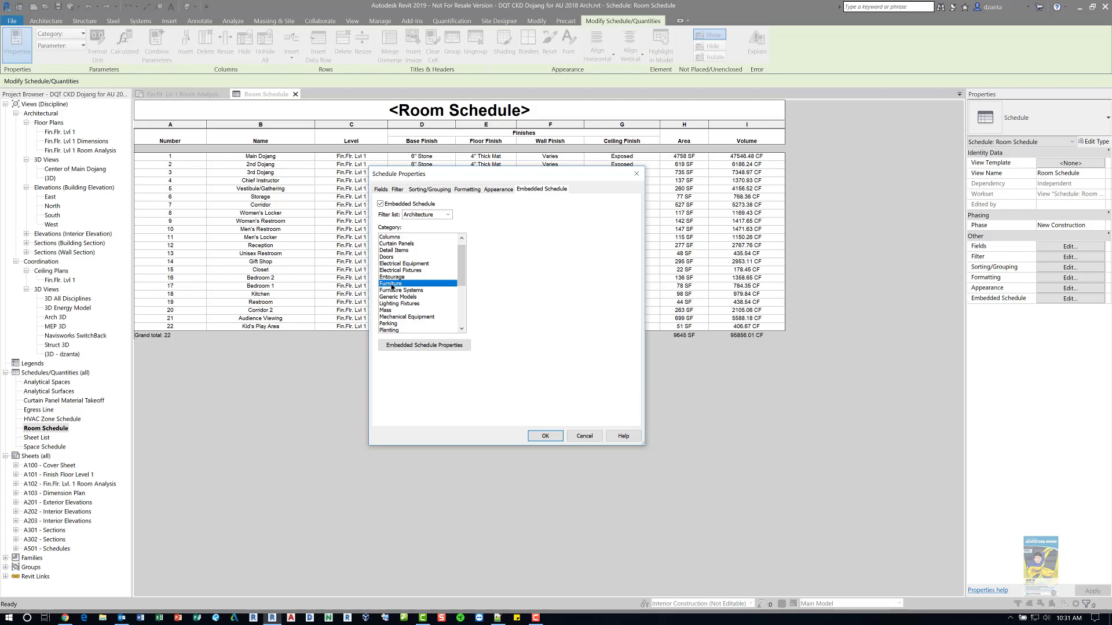
pyautogui.click(406, 347)
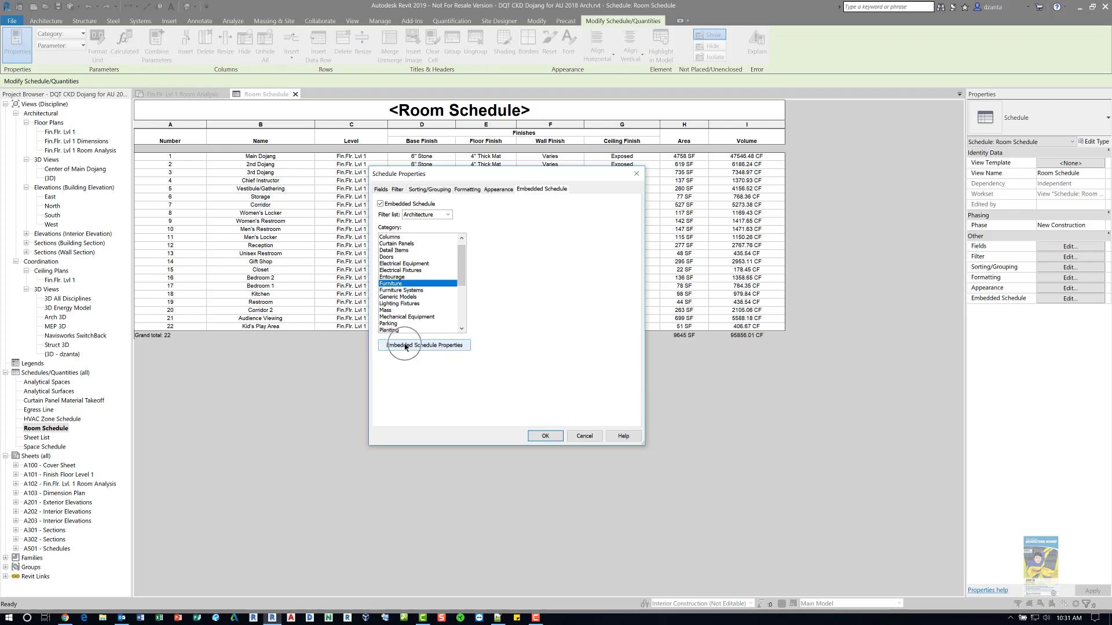
pyautogui.moveTo(513, 180); pyautogui.dragTo(632, 242)
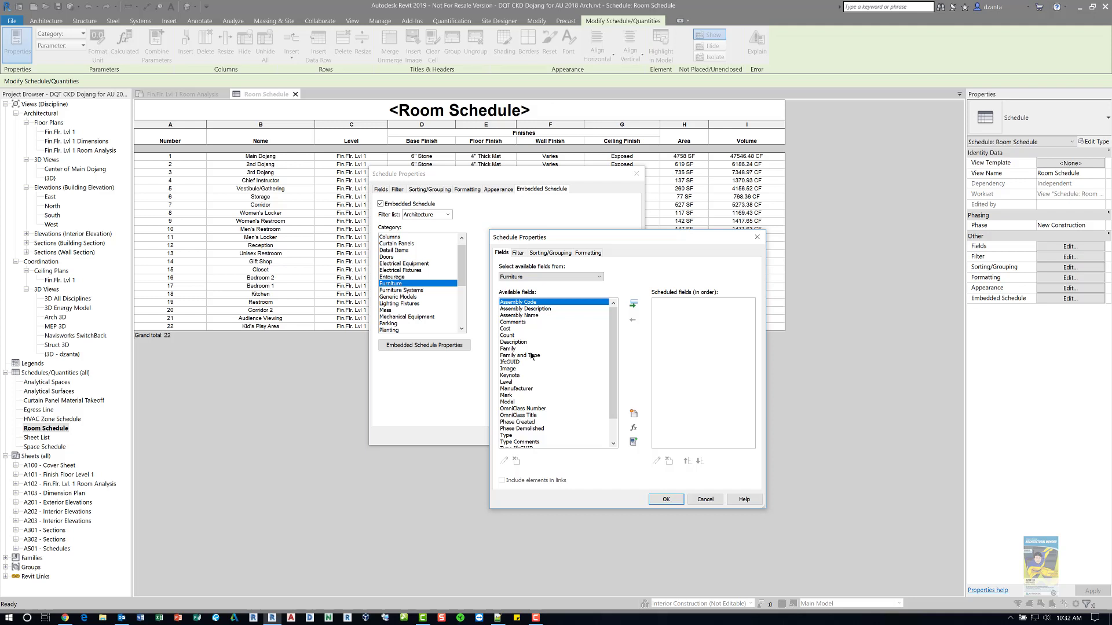
# Step: Add the Mark, Family and Type, Count, Cost and Level fields to the embedded furniture schedule
pyautogui.doubleClick(513, 397)
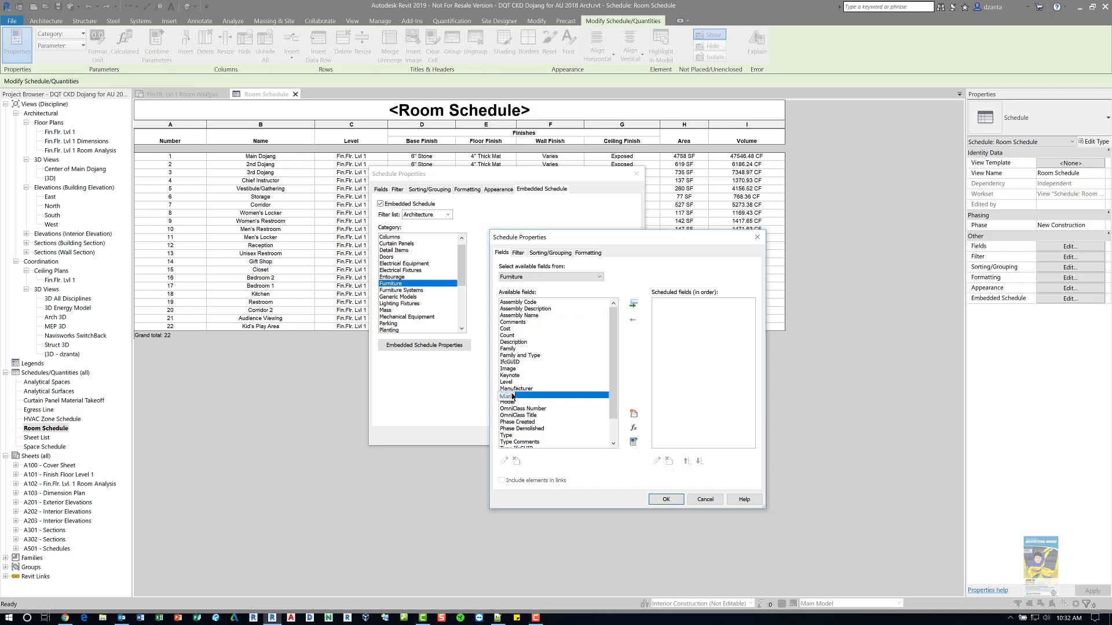
pyautogui.click(515, 355)
pyautogui.doubleClick(515, 355)
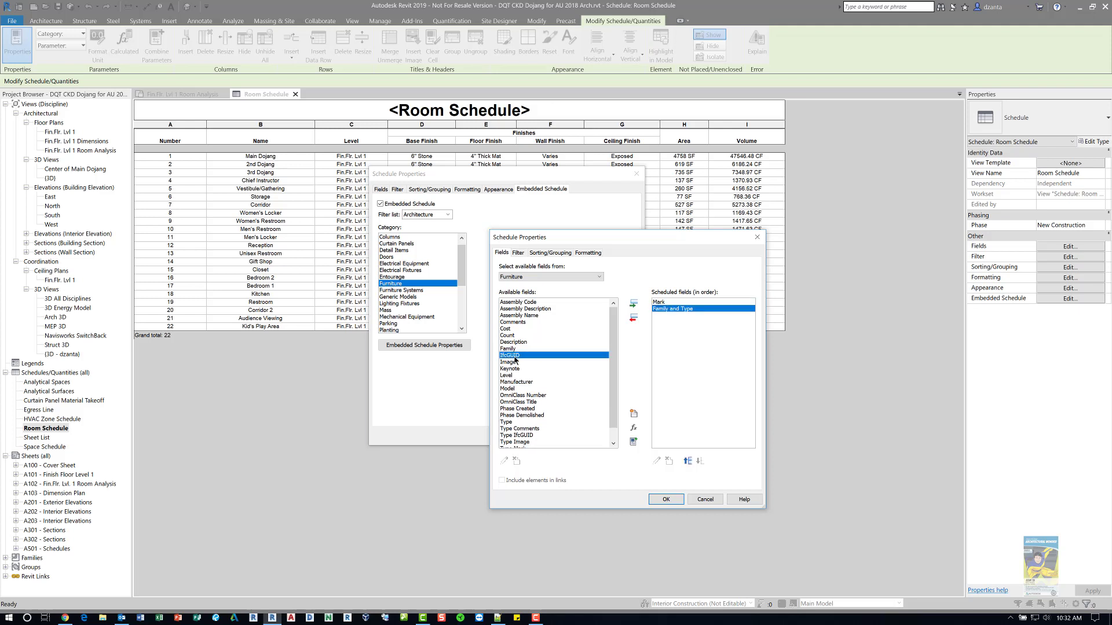
pyautogui.doubleClick(514, 335)
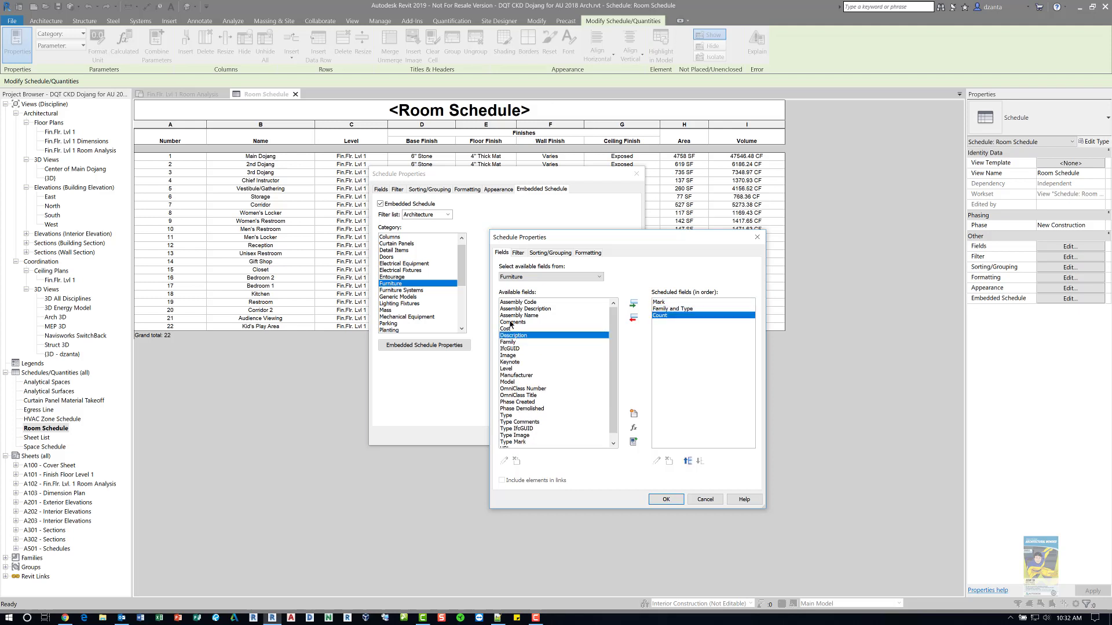
pyautogui.doubleClick(509, 328)
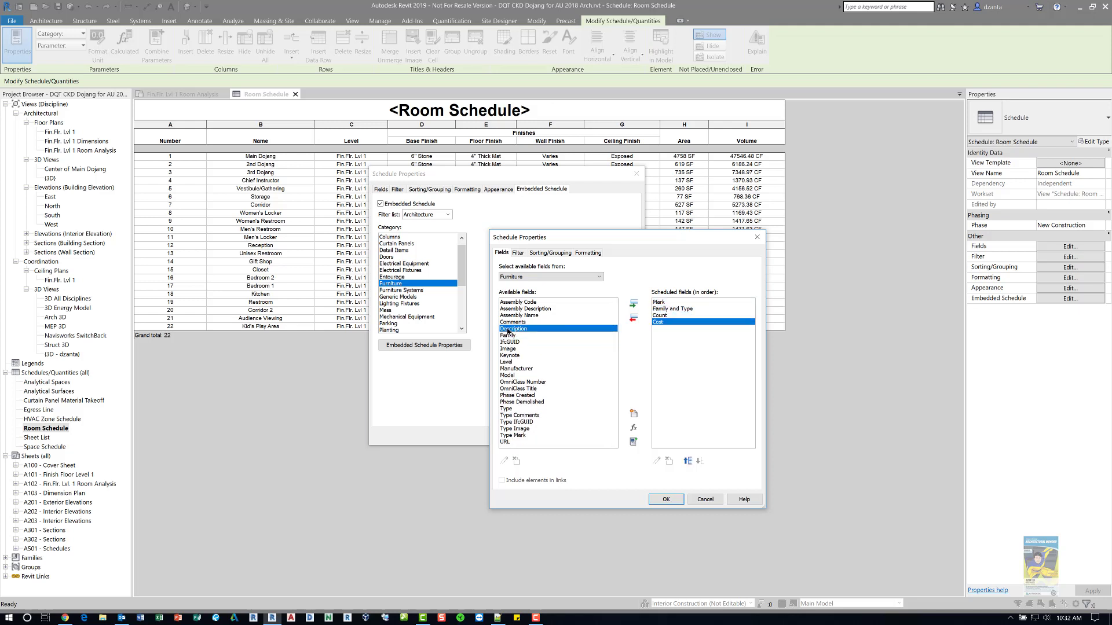
pyautogui.doubleClick(512, 363)
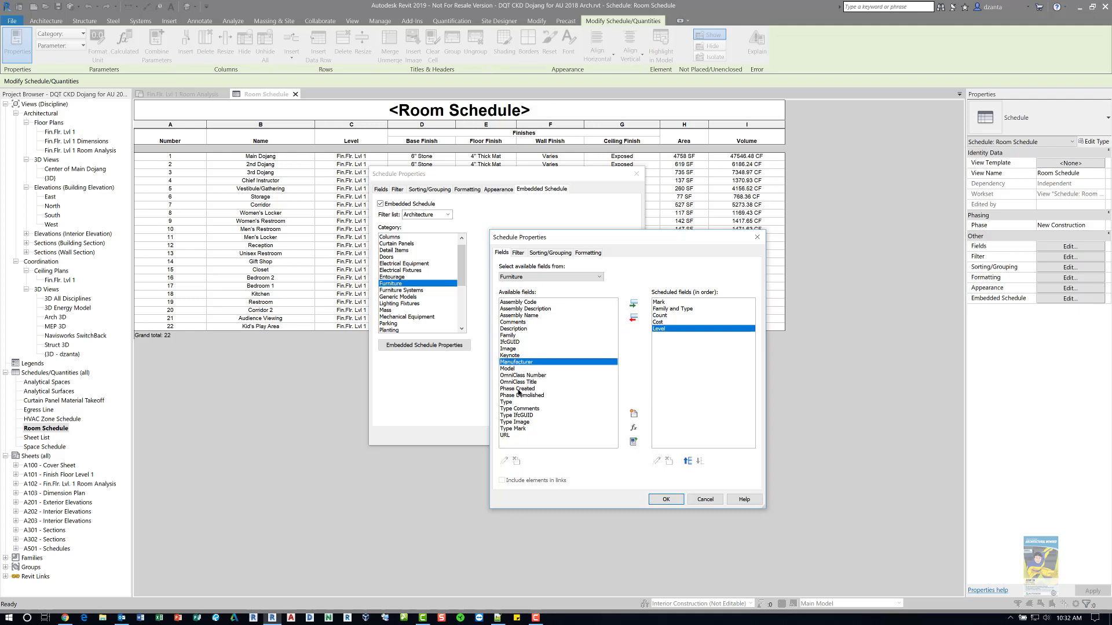
# Step: Reorder the scheduled furniture fields so that Count and Cost come after Level
pyautogui.click(677, 323)
pyautogui.keyDown('ctrl'); pyautogui.click(676, 316); pyautogui.keyUp('ctrl')
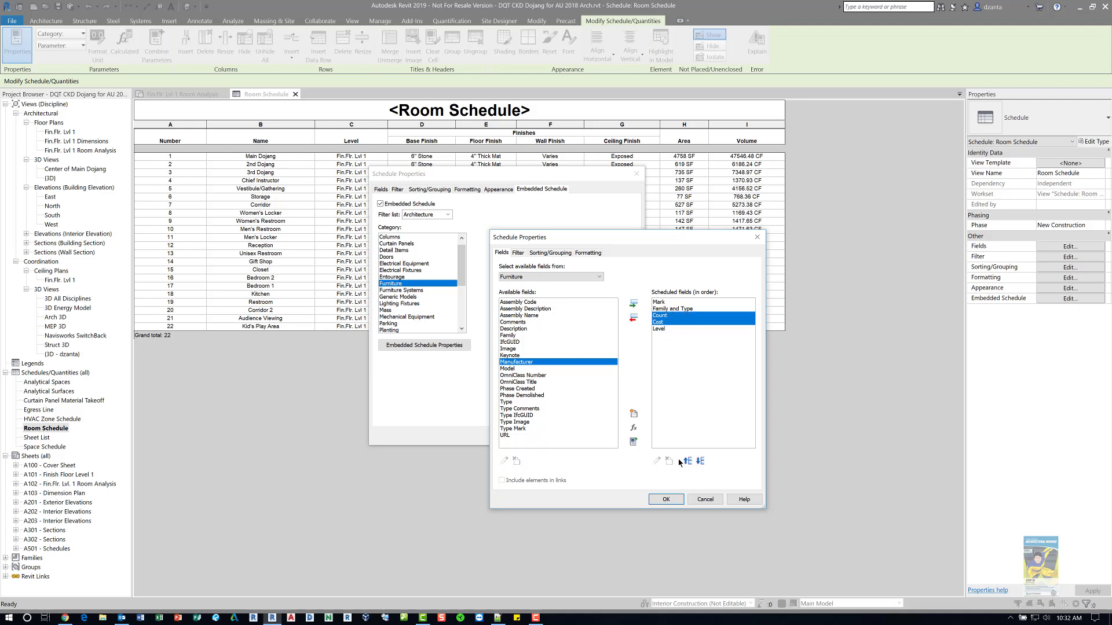
pyautogui.click(700, 461)
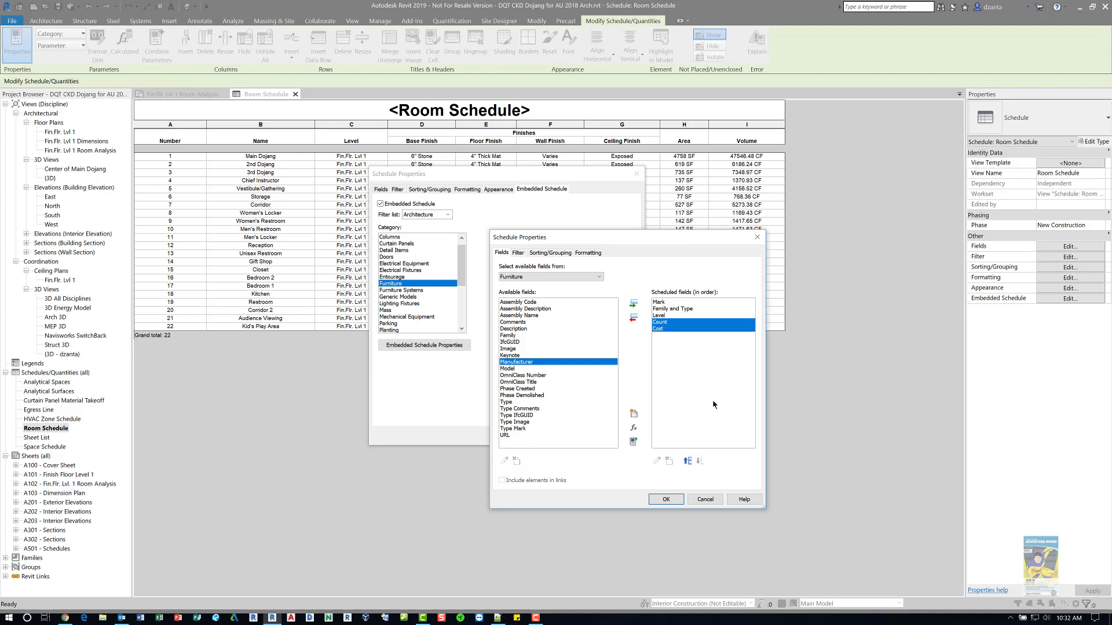
pyautogui.press('Up')
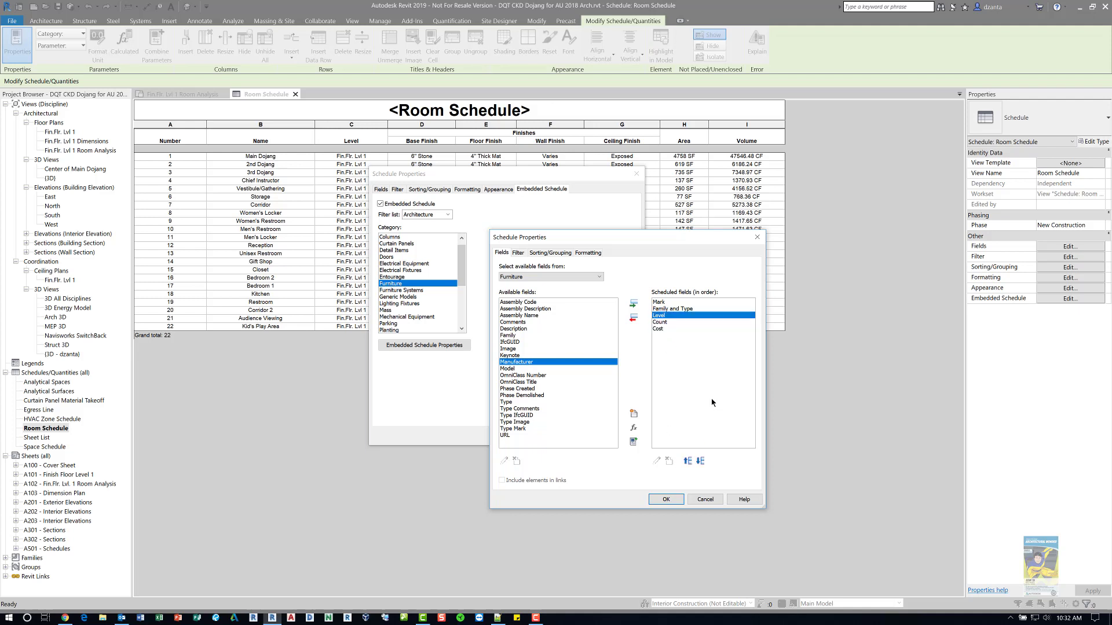
# Step: Try a furniture filter of Level equals Fin.Flr. Lvl 1, and reset the filter to (none)
pyautogui.click(519, 254)
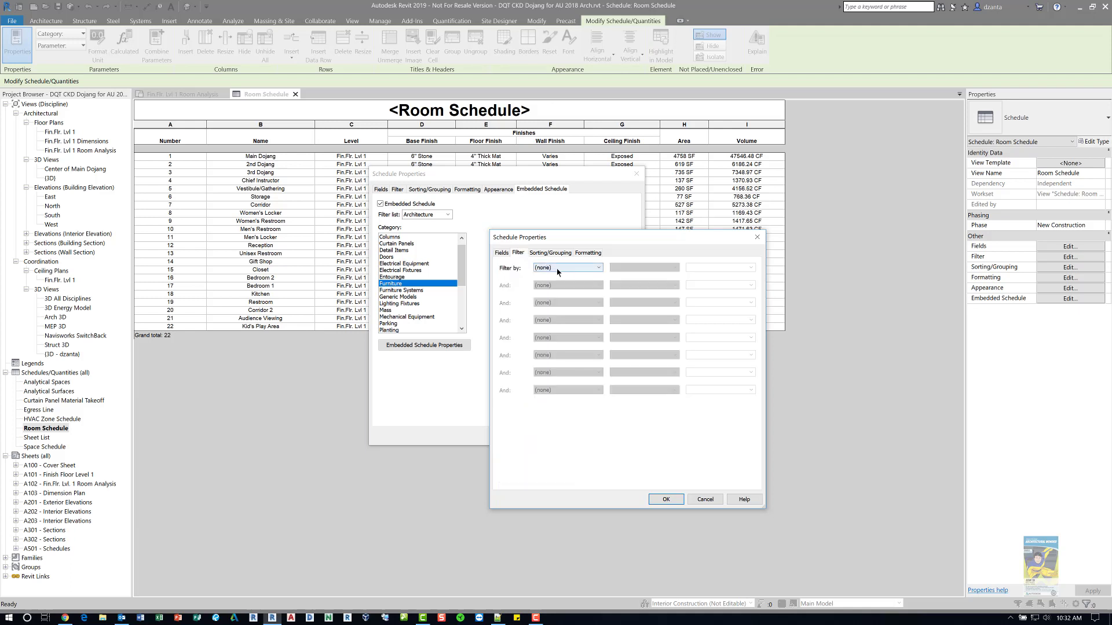
pyautogui.click(557, 269)
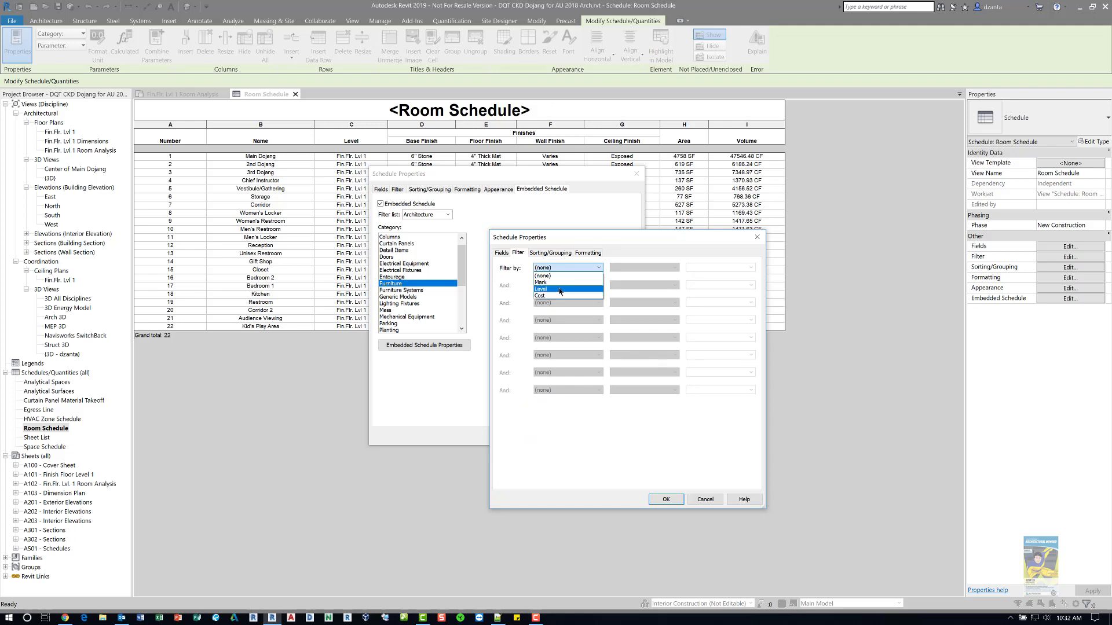
pyautogui.click(560, 289)
pyautogui.click(648, 268)
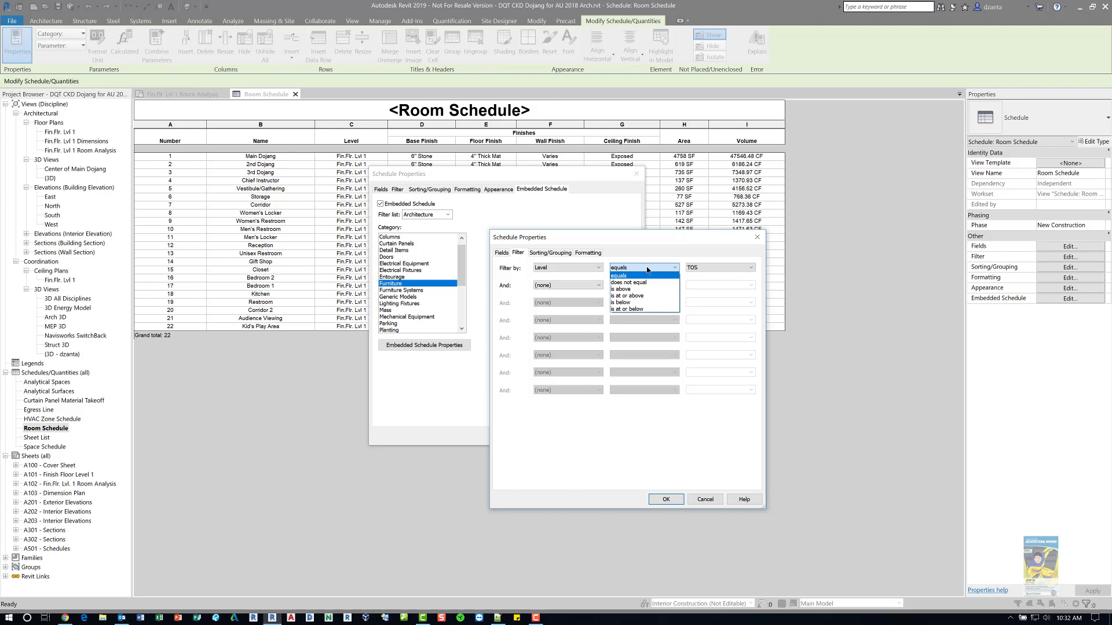
pyautogui.click(648, 269)
pyautogui.click(750, 268)
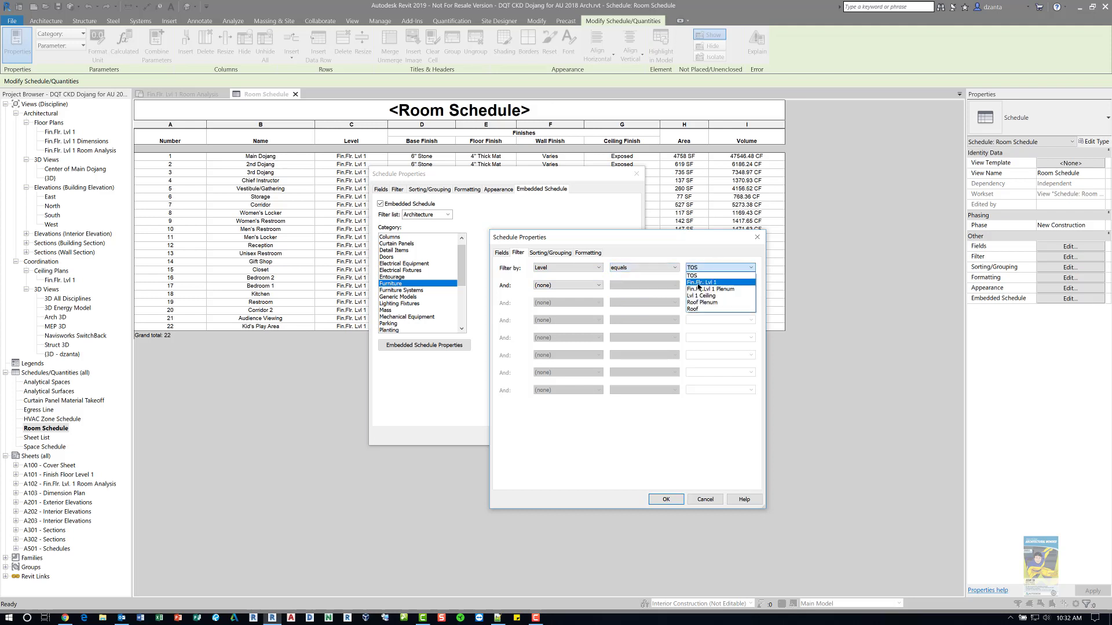
pyautogui.click(700, 283)
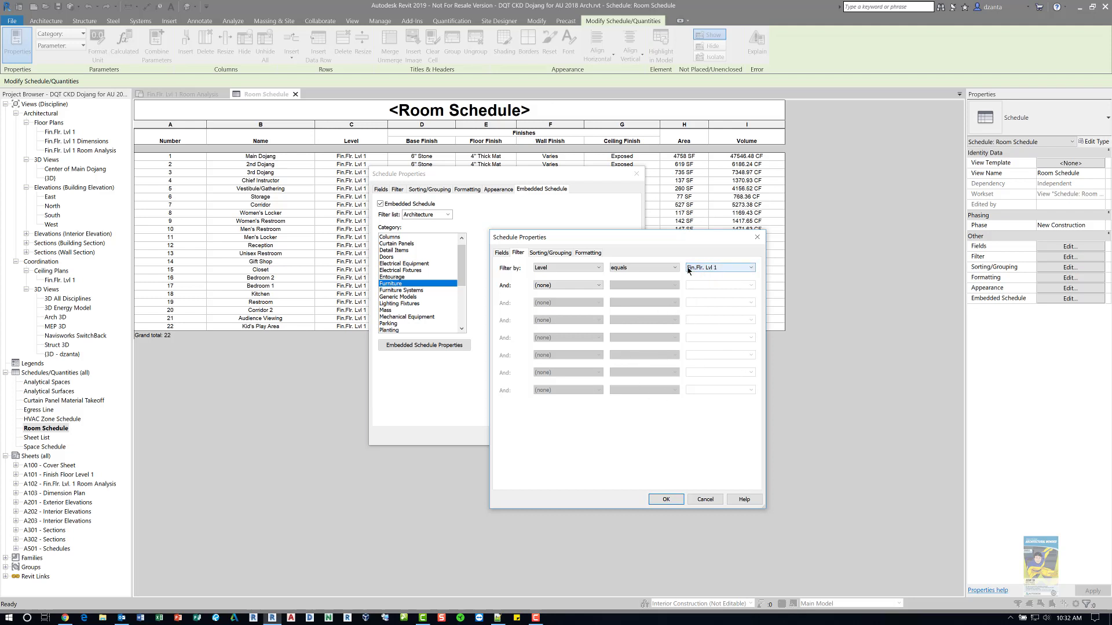
pyautogui.click(560, 270)
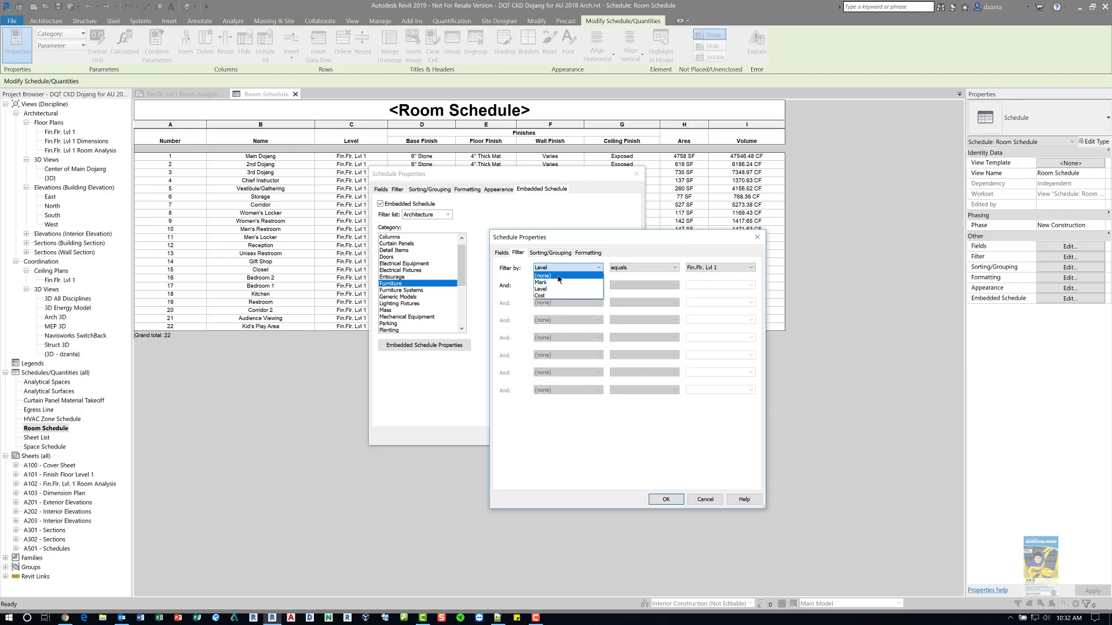
pyautogui.click(553, 275)
# Step: Sort the embedded furniture schedule by Mark and then by Level, and turn on grand totals
pyautogui.click(550, 253)
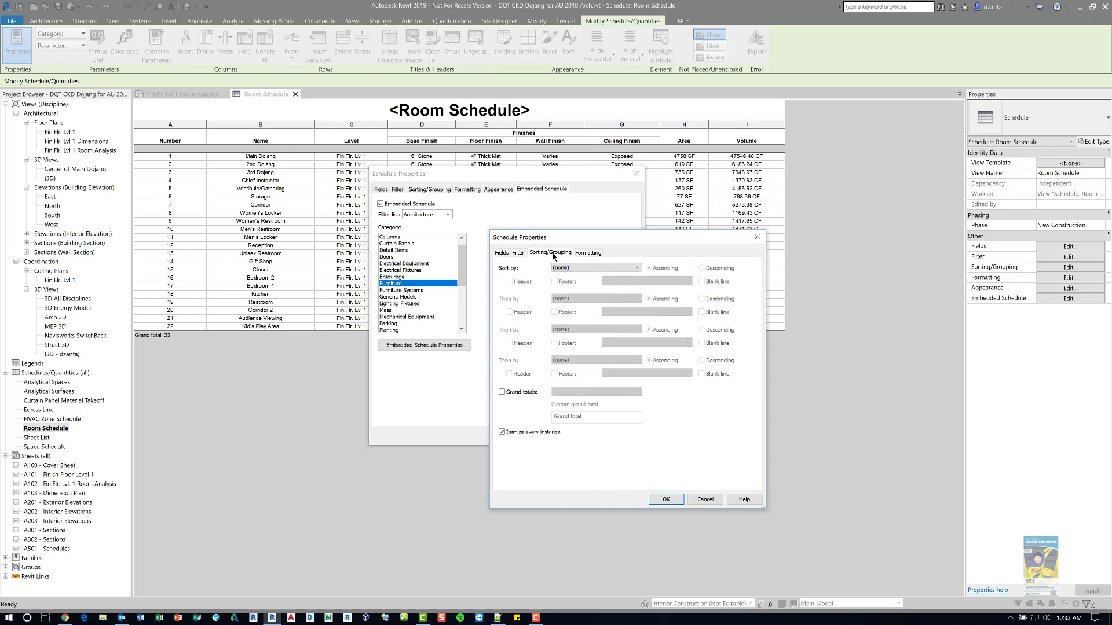
pyautogui.click(562, 267)
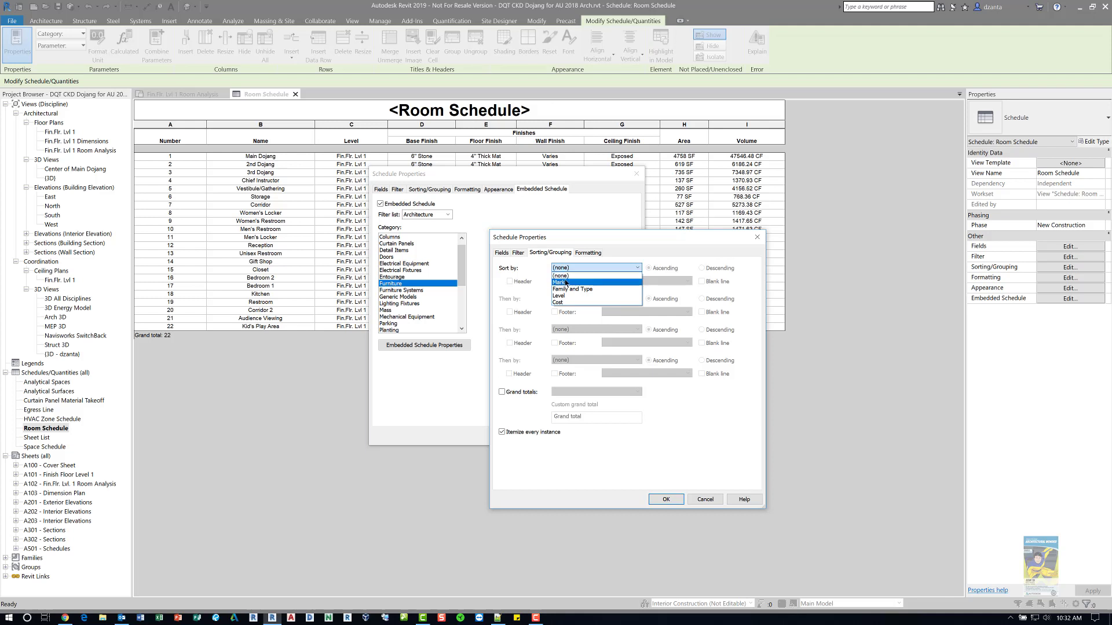
pyautogui.click(565, 283)
pyautogui.click(562, 298)
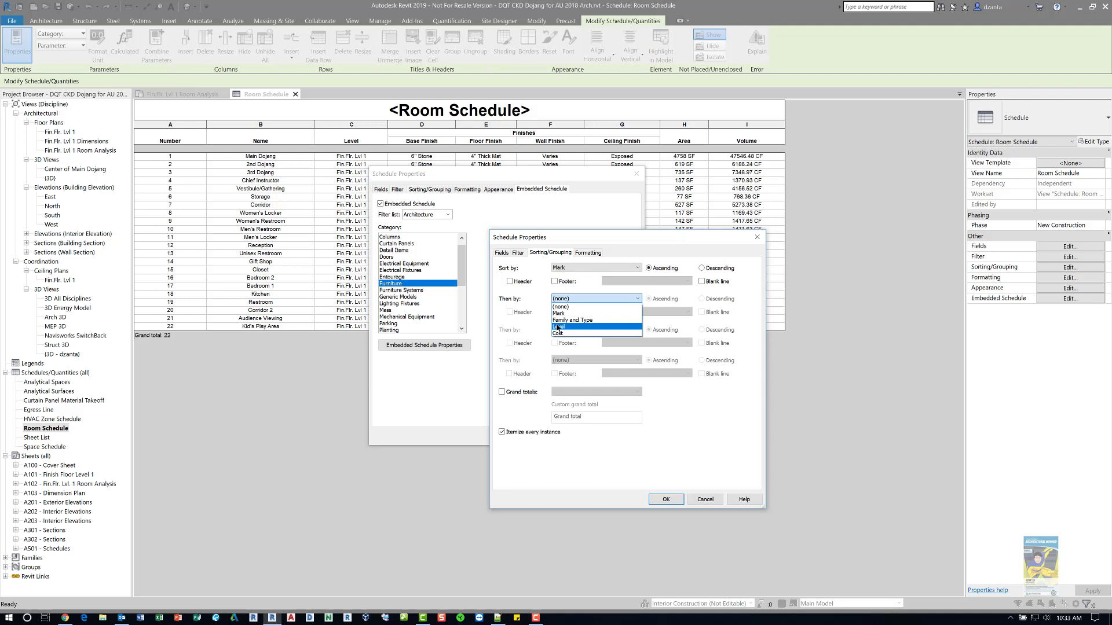
pyautogui.click(558, 327)
pyautogui.click(520, 392)
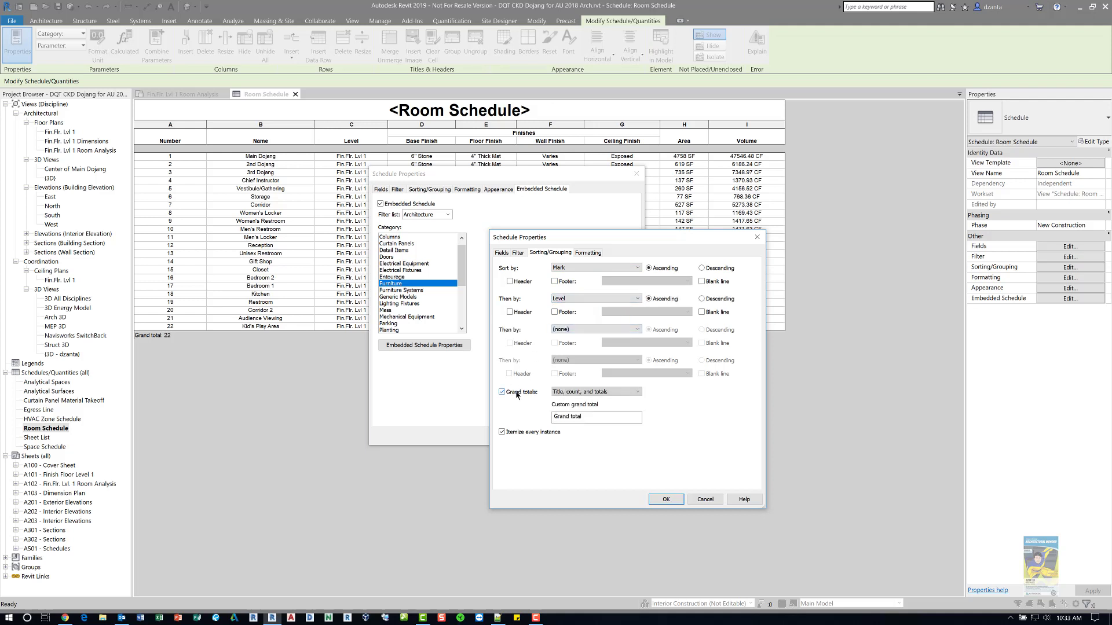
# Step: Set the alignment of all five embedded furniture fields, Mark through Cost, to Center
pyautogui.click(588, 253)
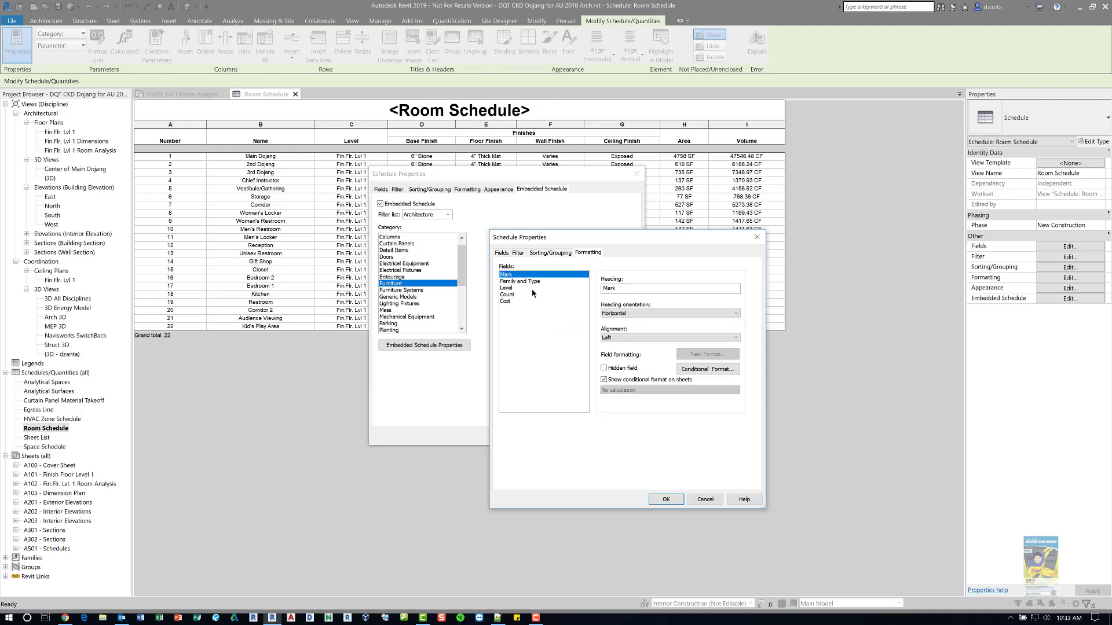
pyautogui.keyDown('shift'); pyautogui.click(513, 301); pyautogui.keyUp('shift')
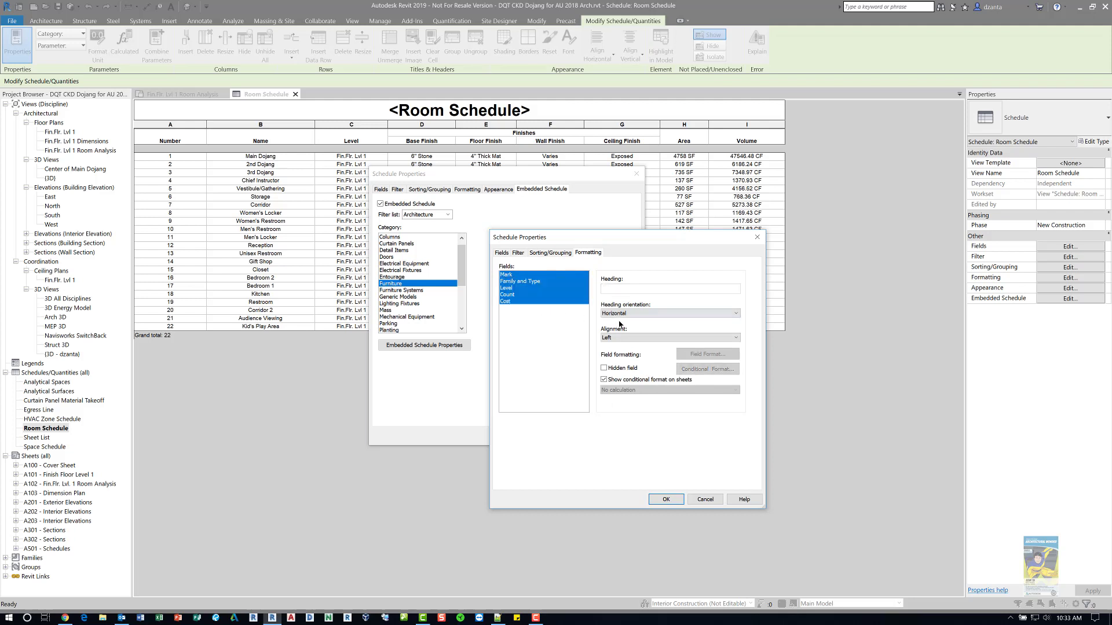
pyautogui.click(633, 339)
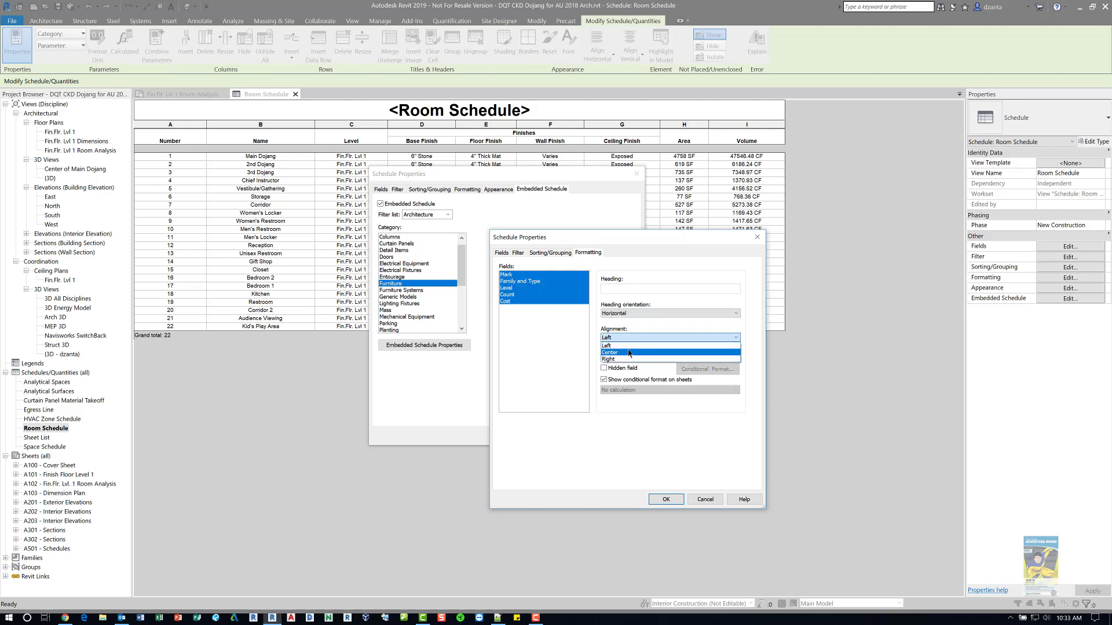
pyautogui.click(629, 353)
# Step: Set the embedded furniture schedule's Cost field to calculate totals
pyautogui.click(545, 301)
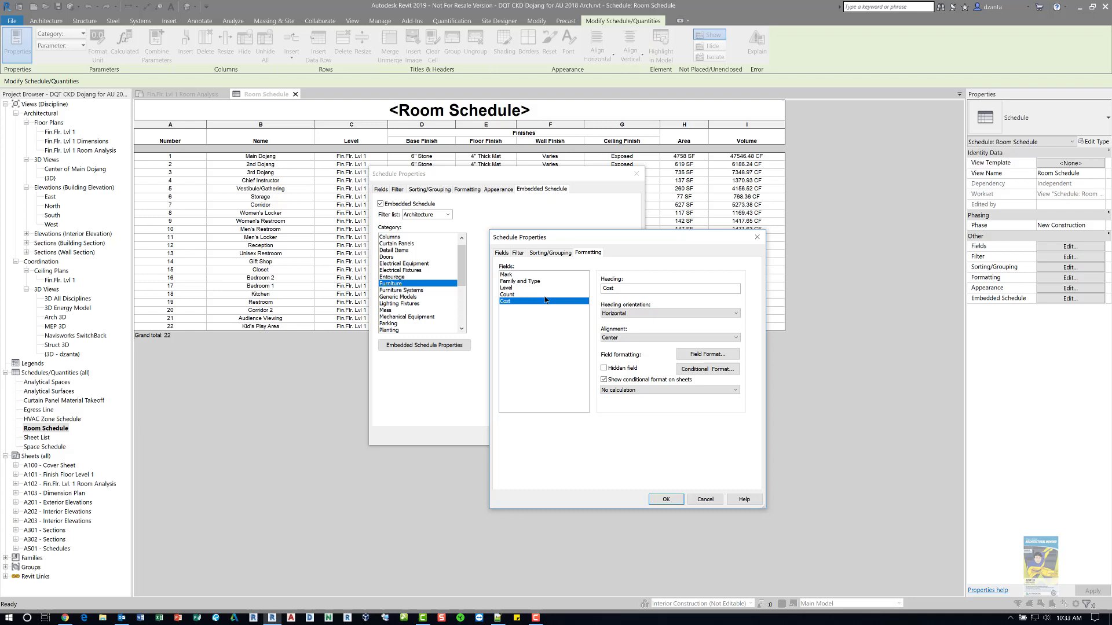
pyautogui.click(614, 390)
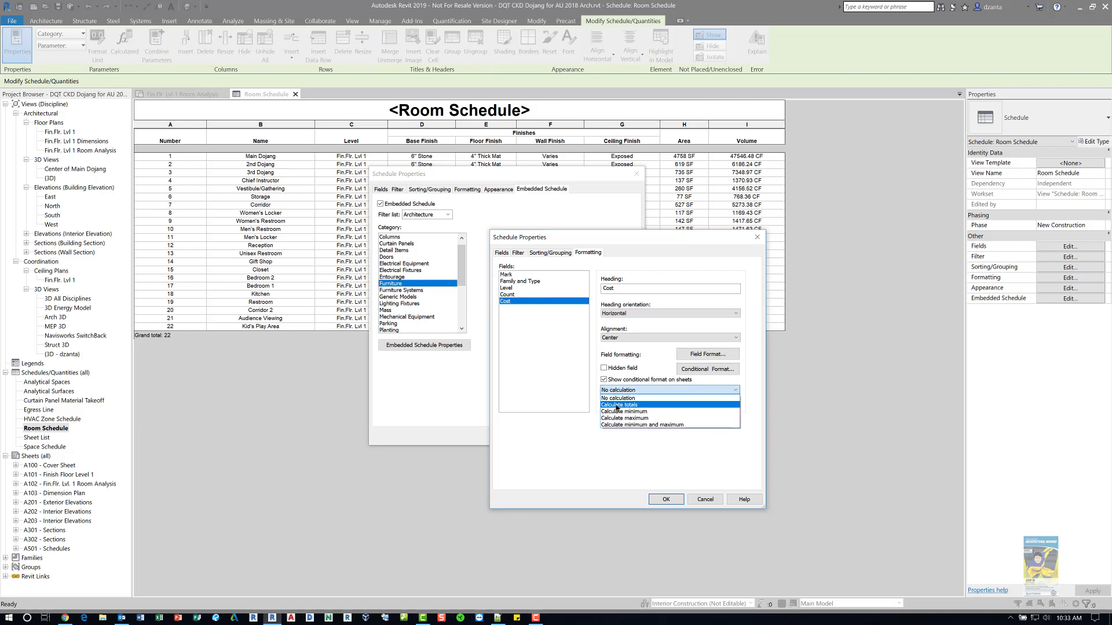
pyautogui.click(618, 405)
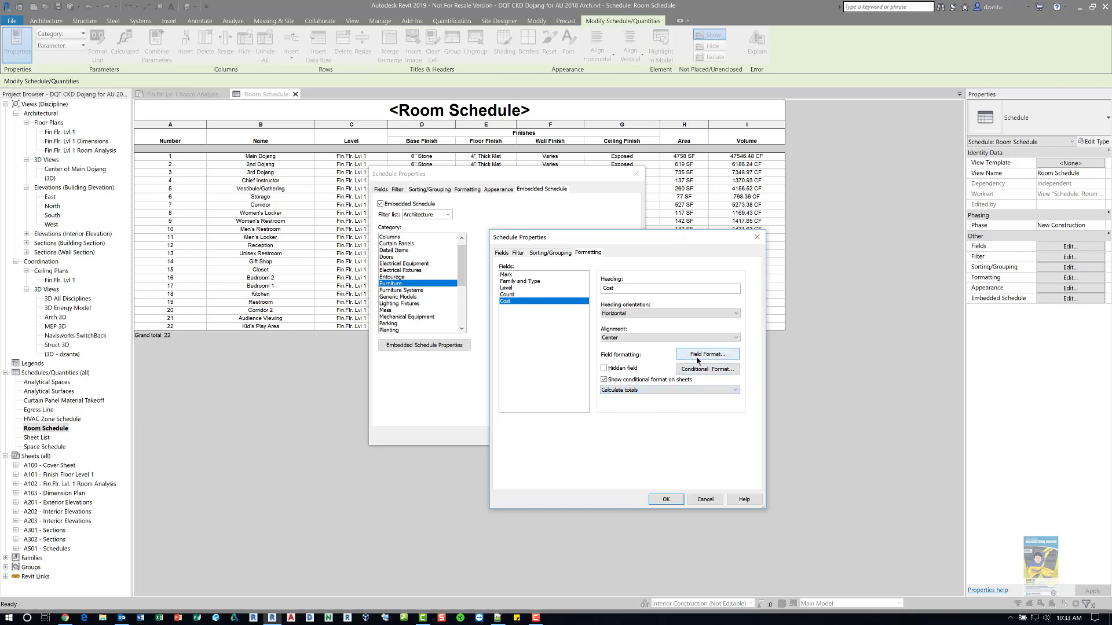
# Step: Override the project settings in the Cost field's format and give it the $ unit symbol
pyautogui.click(699, 356)
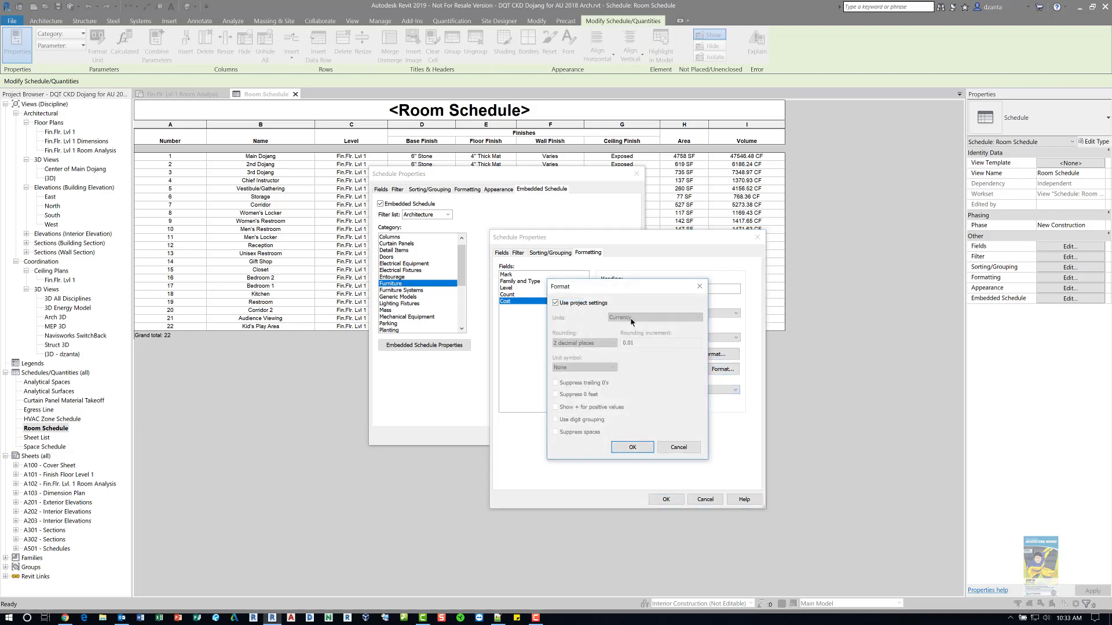
pyautogui.click(571, 304)
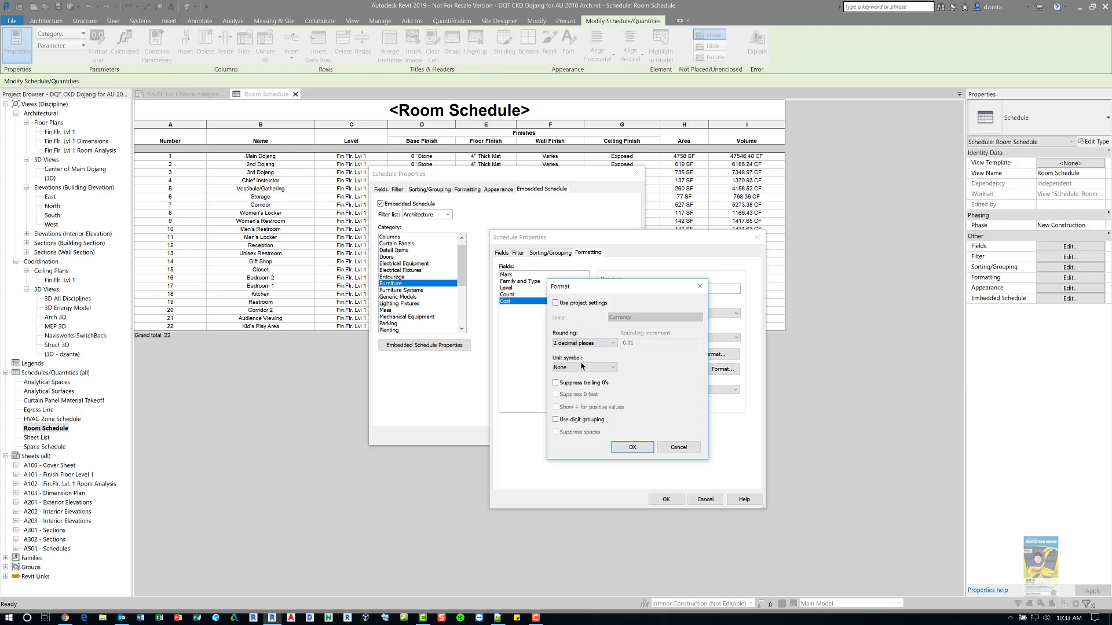
pyautogui.click(579, 366)
pyautogui.click(579, 382)
pyautogui.click(629, 447)
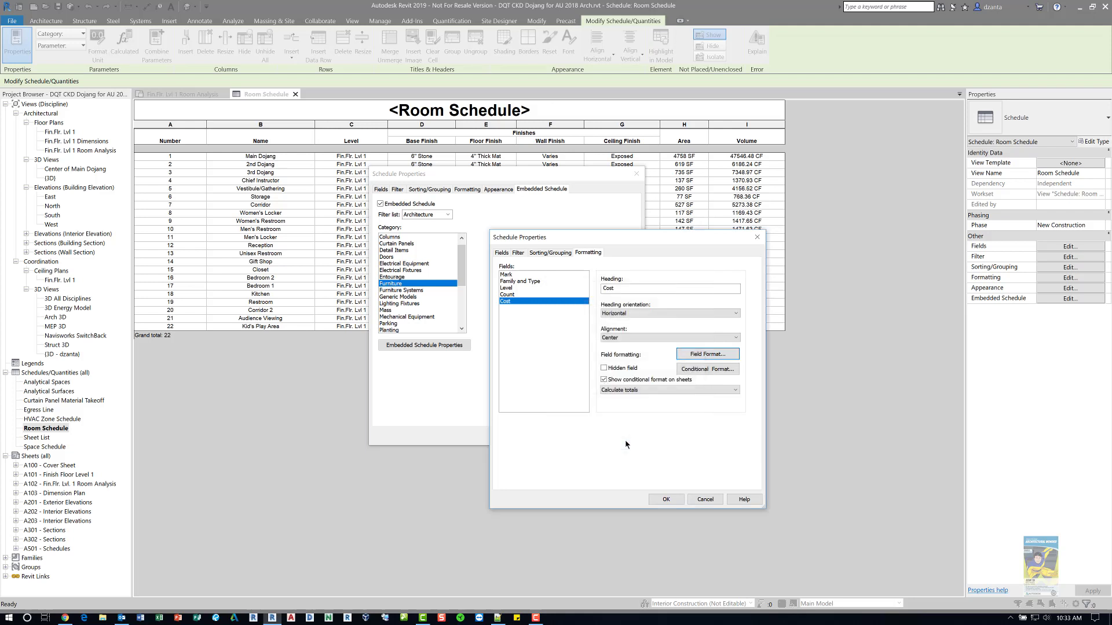
# Step: Set the embedded furniture schedule's Count field to calculate totals
pyautogui.click(564, 295)
pyautogui.click(634, 390)
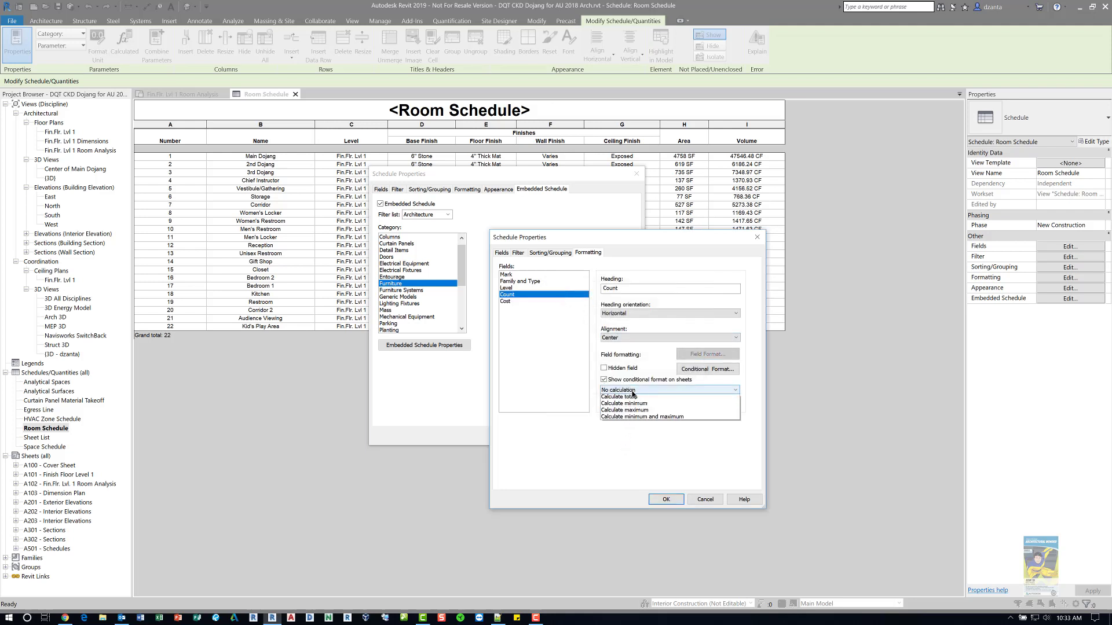
pyautogui.click(634, 407)
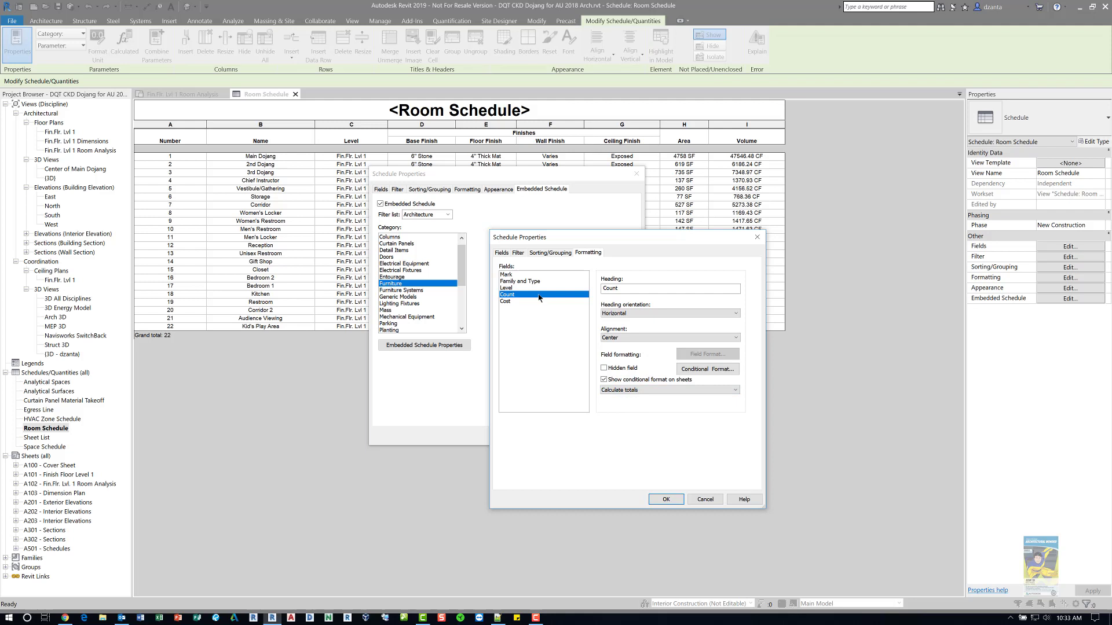
# Step: Give the Cost field a Less Than conditional format with a dollar threshold and red background, and apply the embedded schedule settings to the Room Schedule
pyautogui.click(539, 301)
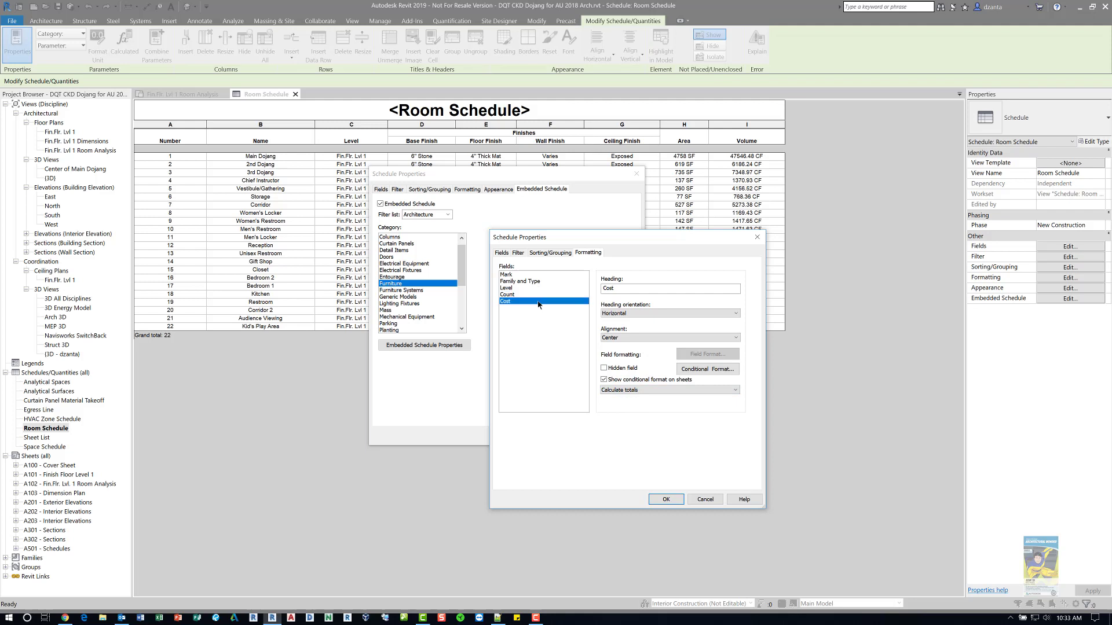
pyautogui.click(715, 371)
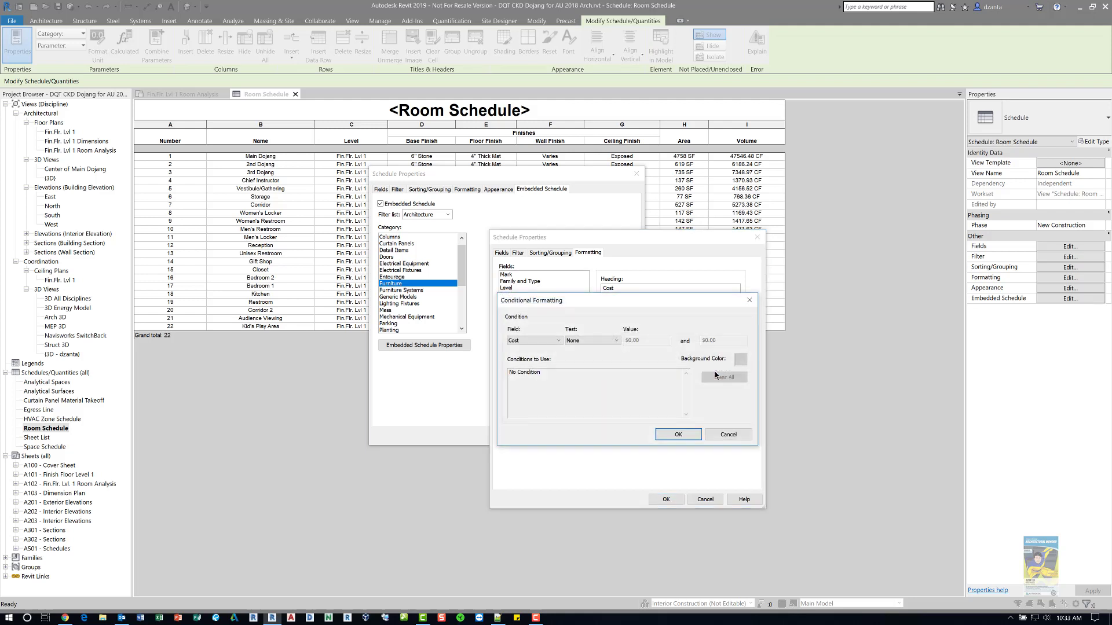
pyautogui.click(570, 342)
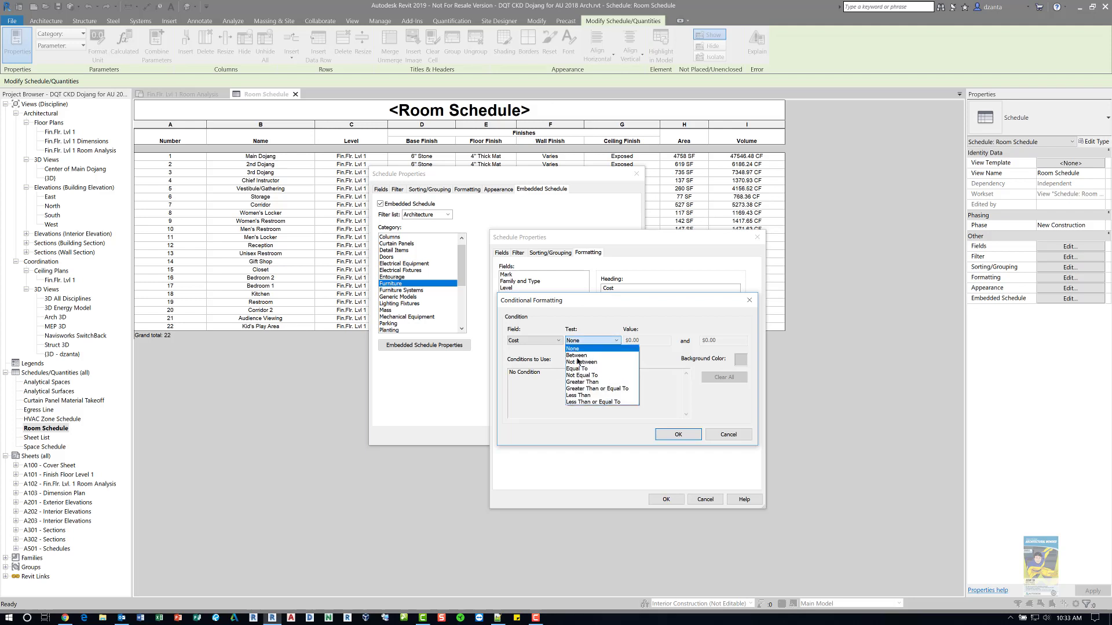
pyautogui.click(579, 395)
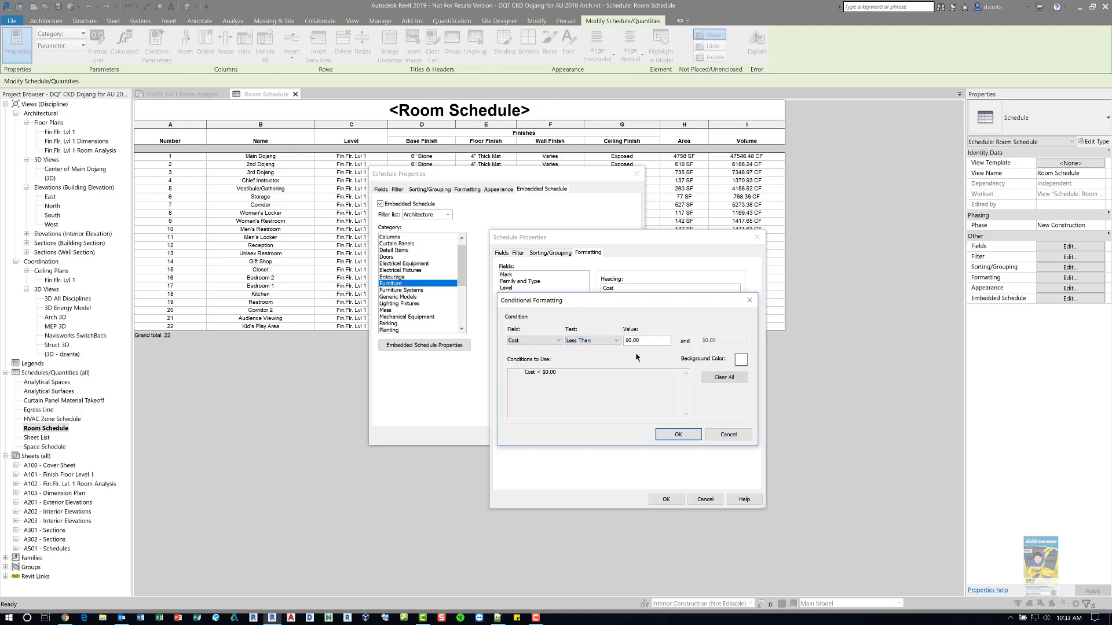
pyautogui.doubleClick(638, 340)
pyautogui.write('5')
pyautogui.click(741, 359)
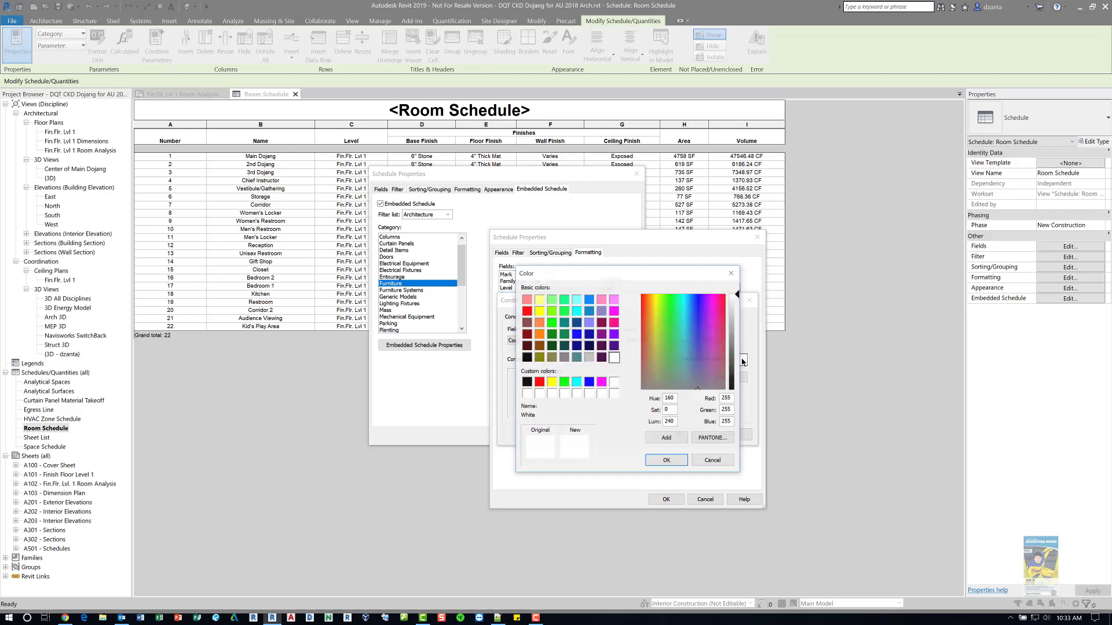
pyautogui.click(528, 312)
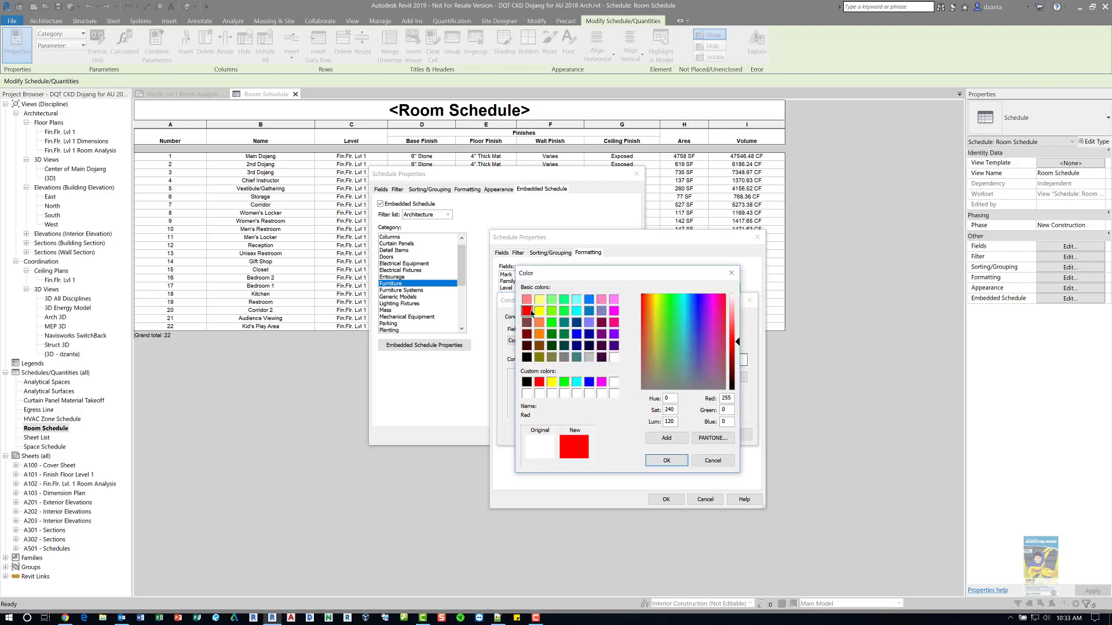
pyautogui.click(665, 459)
pyautogui.click(674, 435)
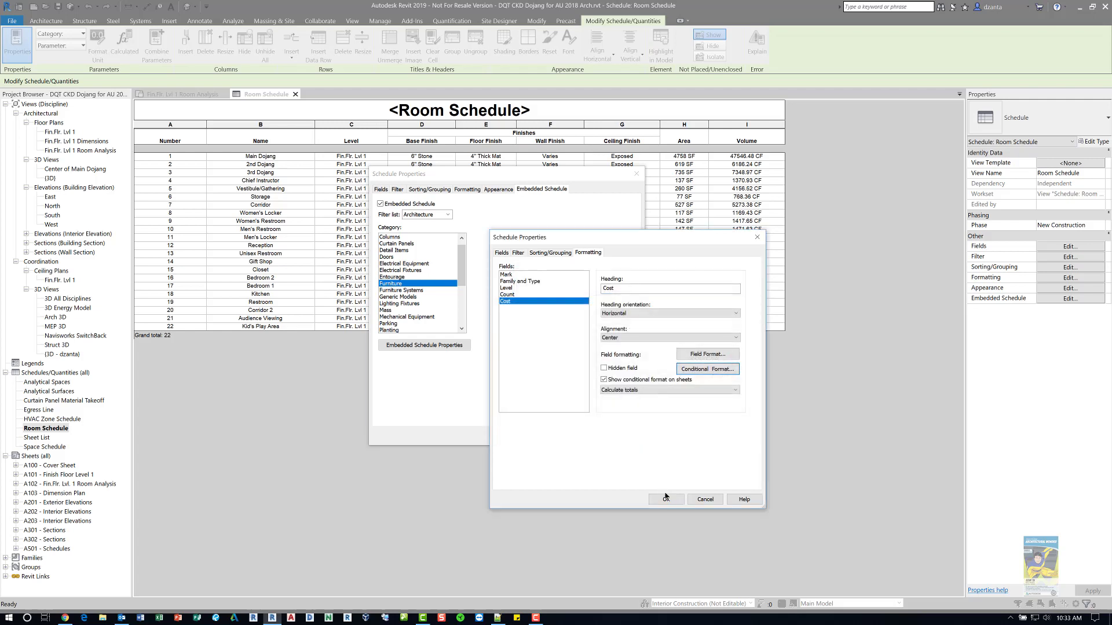
pyautogui.click(667, 501)
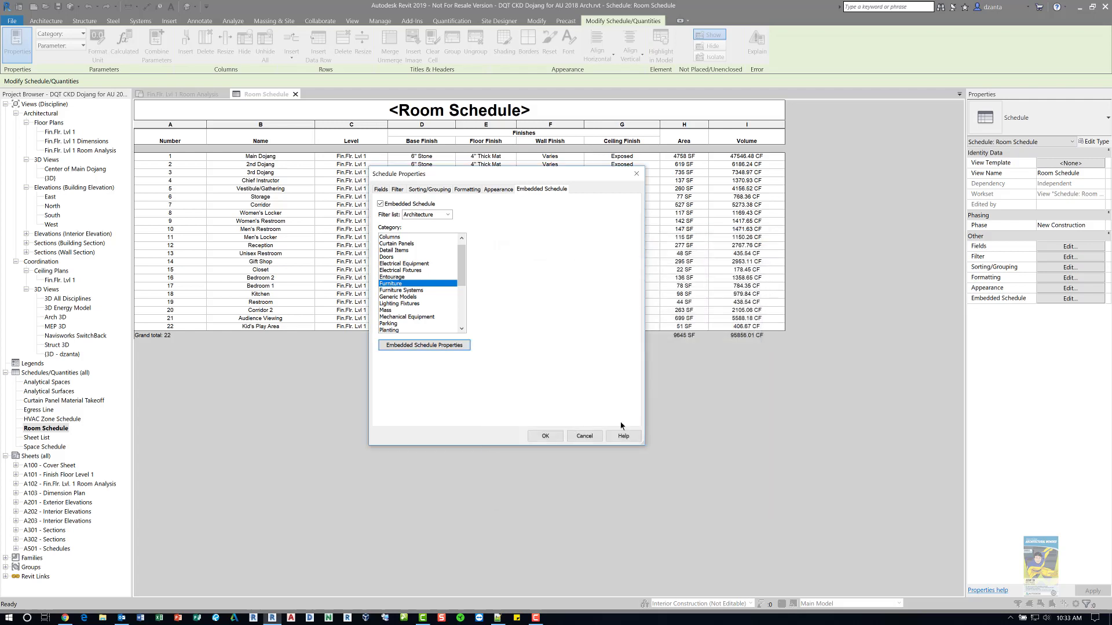
pyautogui.click(545, 435)
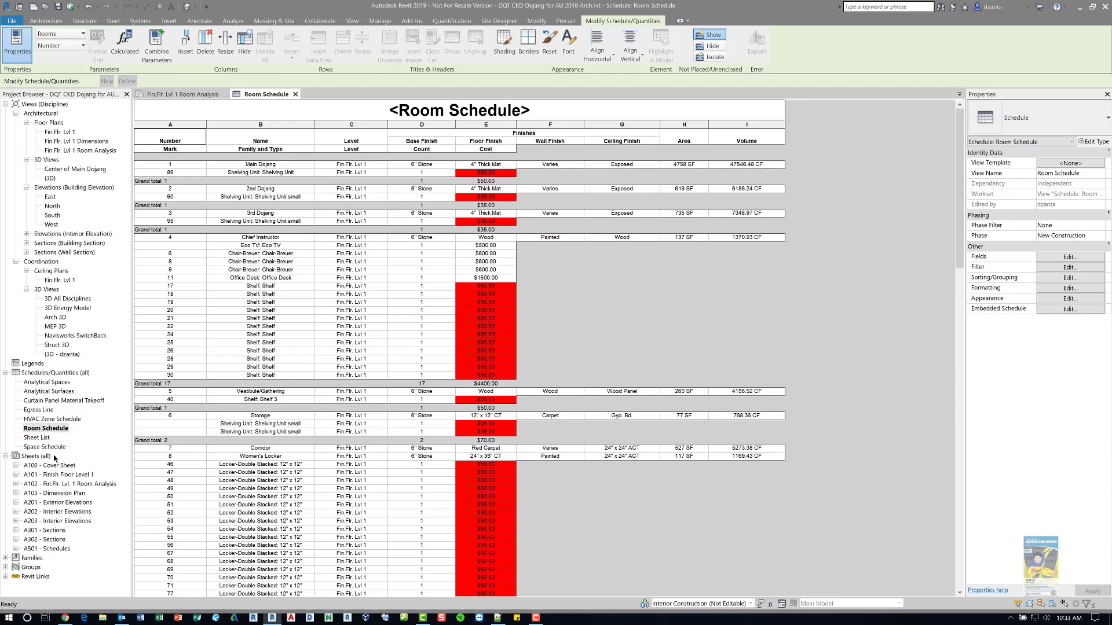
# Step: Open sheet A501 - Schedules and examine the Room Schedule with its embedded furniture rows and conditional Cost colours
pyautogui.click(48, 548)
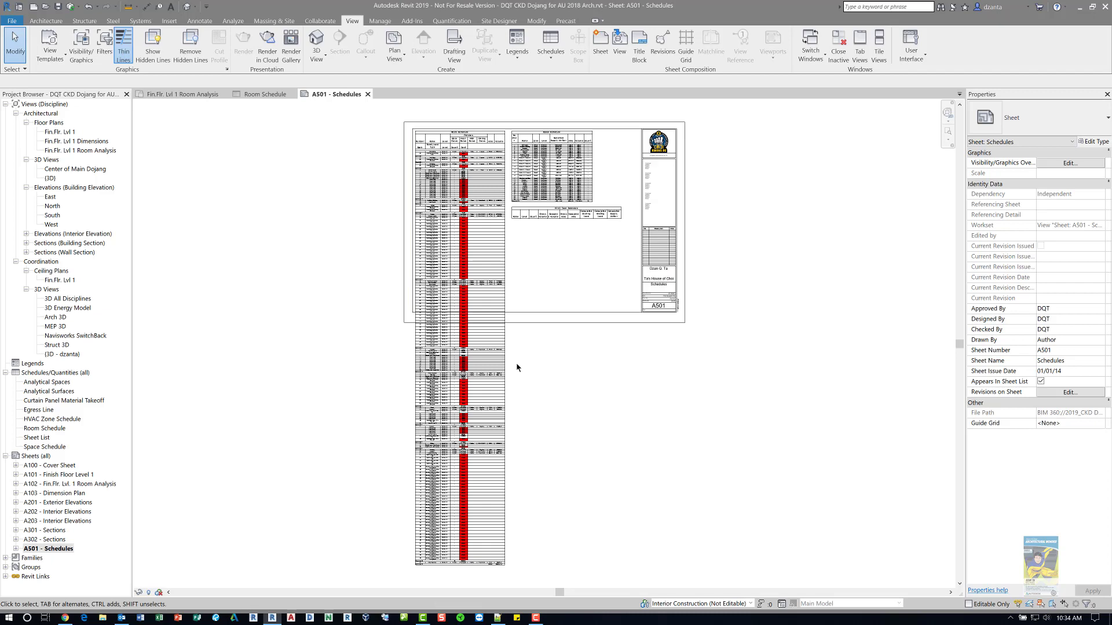
pyautogui.scroll(1, 500, 146)
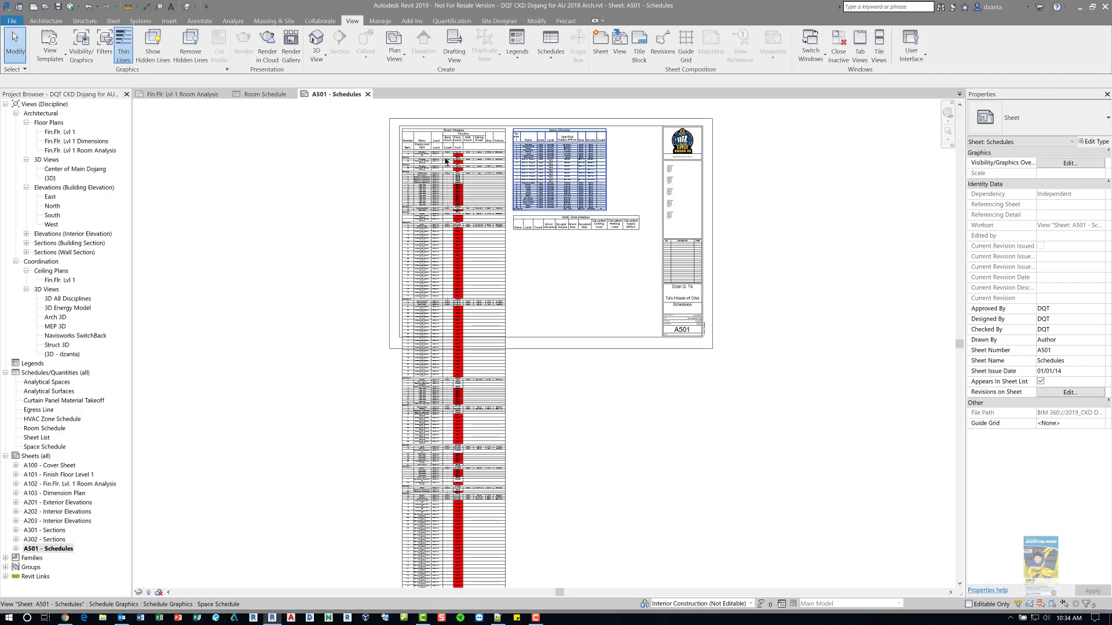
pyautogui.scroll(4, 446, 161)
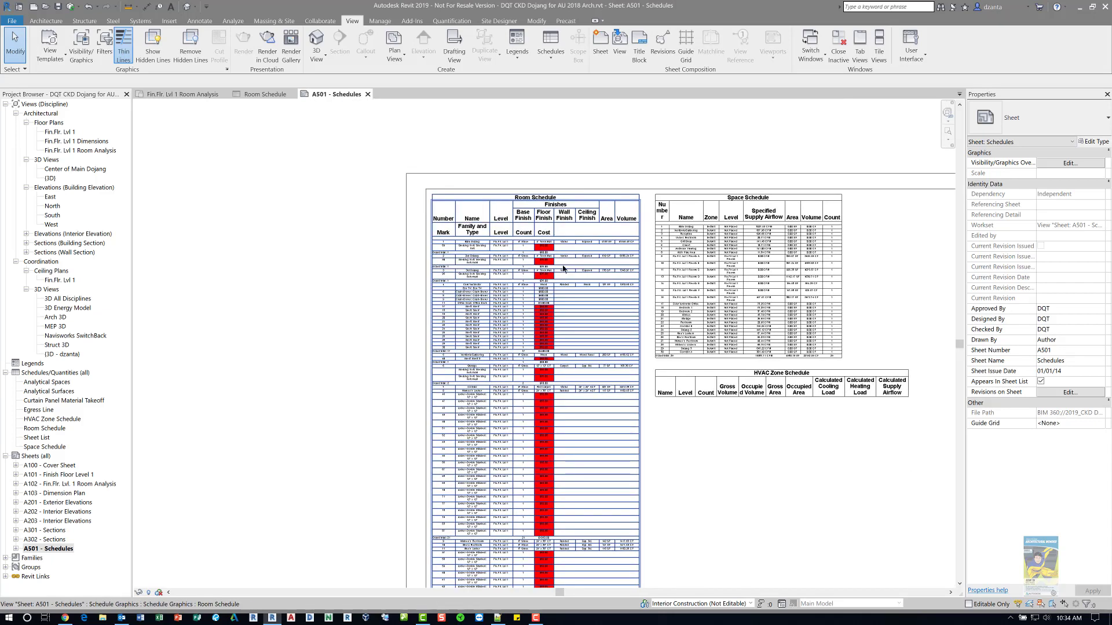
pyautogui.scroll(2, 563, 268)
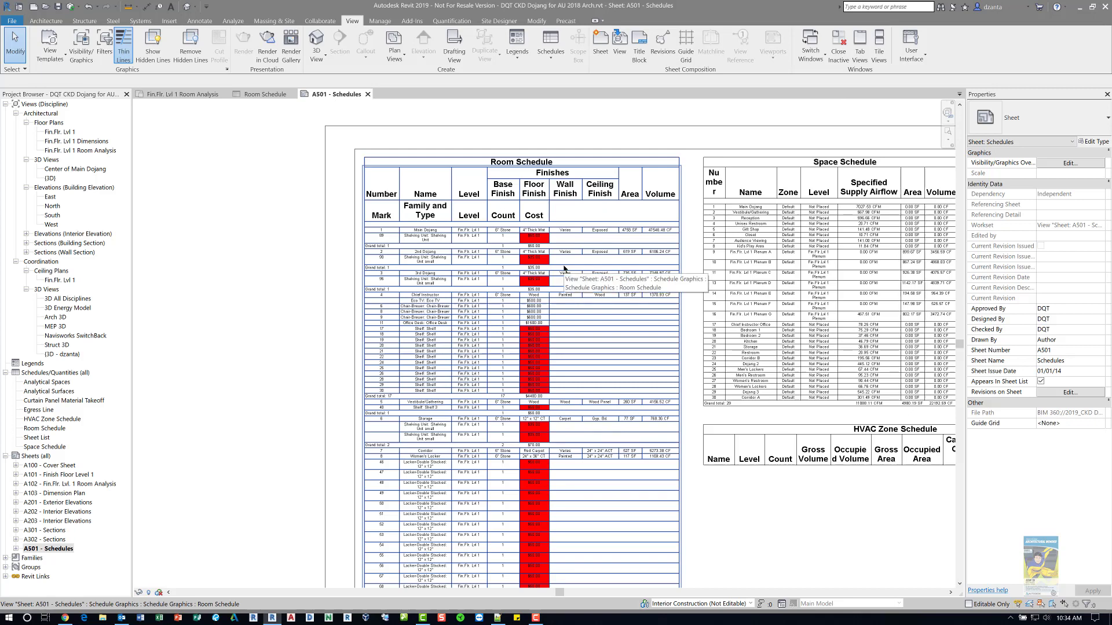